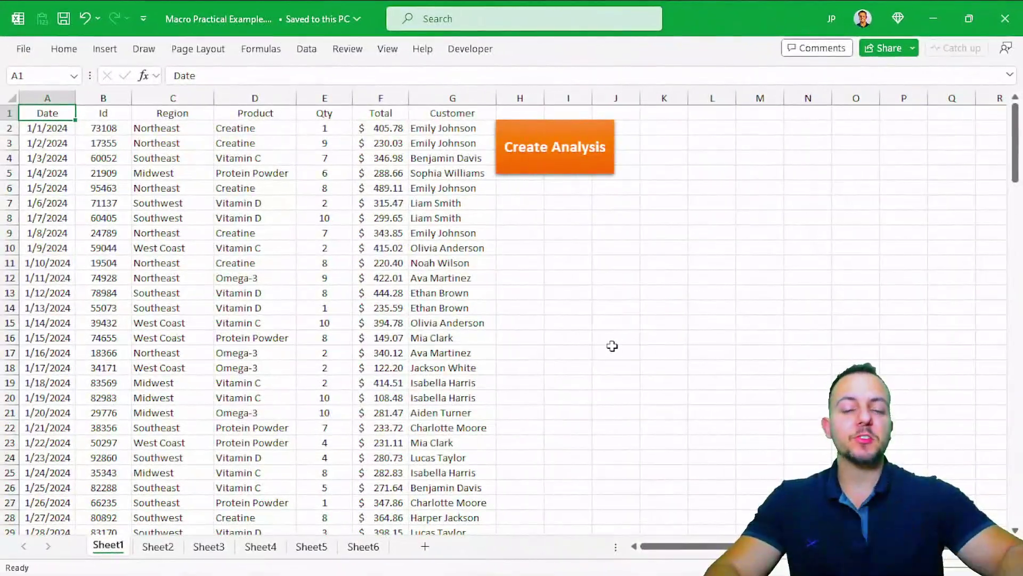
# Go through the sheets to Sheet6 and run the Create Analysis macro there to build the Total Sold per Region table
pyautogui.hotkey('ctrl', 'pagedown')
pyautogui.hotkey('ctrl', 'pagedown')
pyautogui.hotkey('ctrl', 'pagedown')
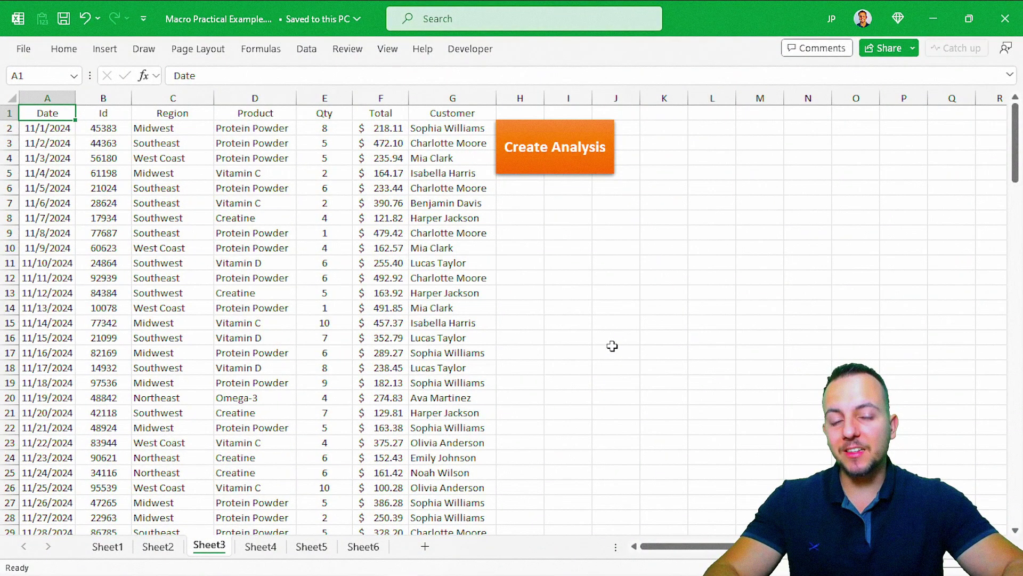
pyautogui.hotkey('ctrl', 'pagedown')
pyautogui.hotkey('ctrl', 'pagedown')
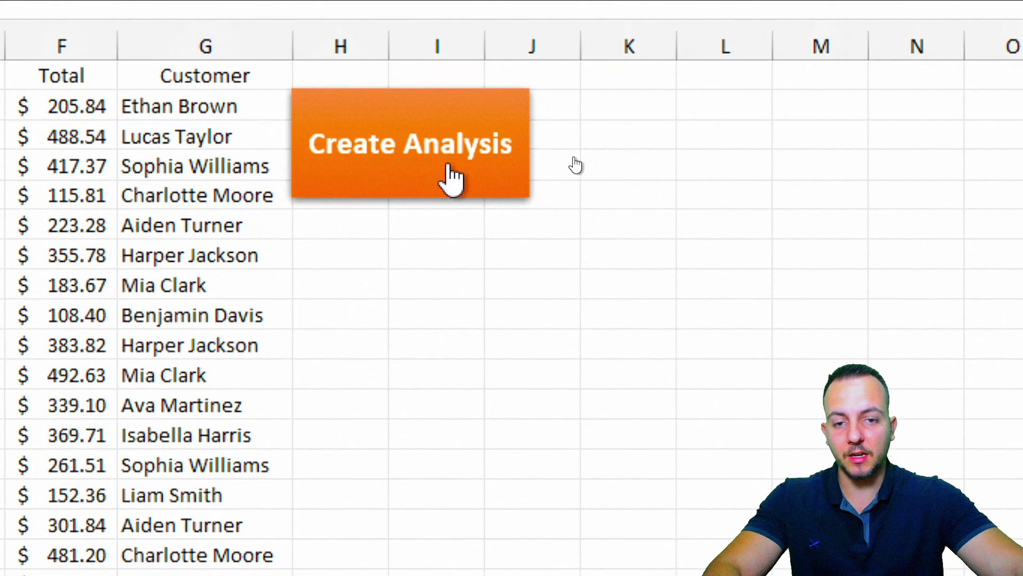
pyautogui.click(448, 134)
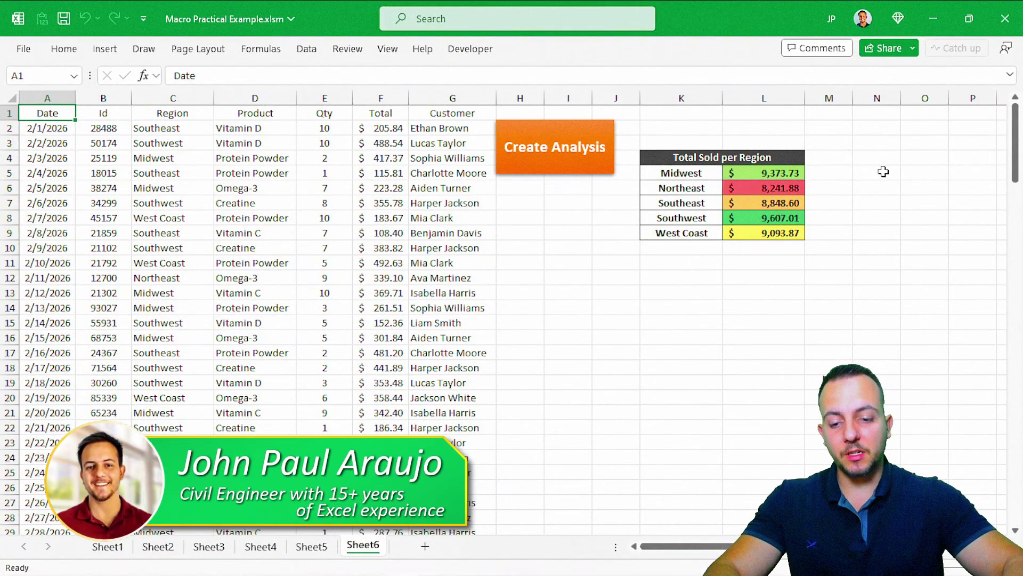
# Run the Create Analysis macro on Sheet5, Sheet4, Sheet3 and Sheet1 in turn
pyautogui.hotkey('ctrl', 'pageup')
pyautogui.click(609, 165)
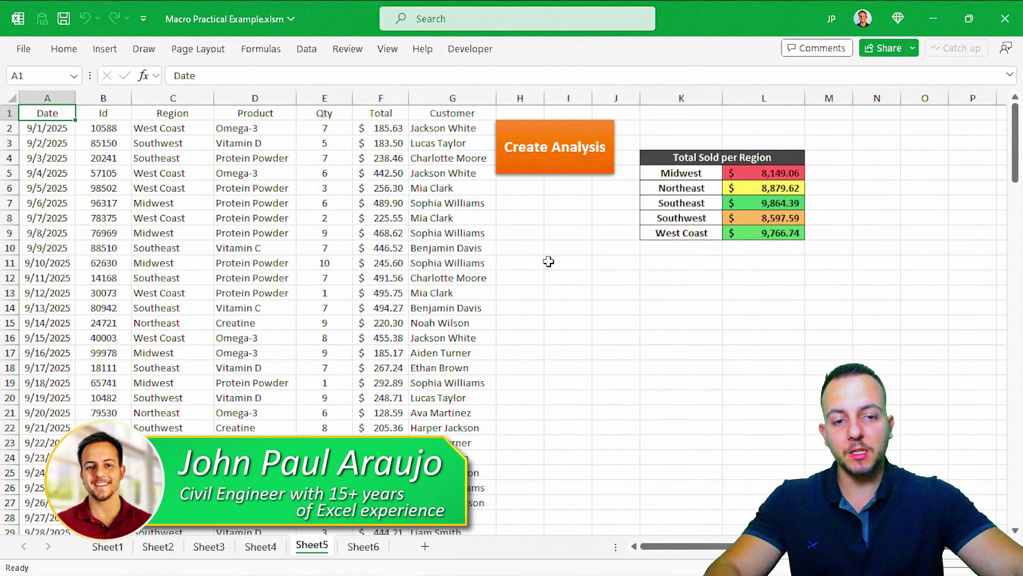
pyautogui.hotkey('ctrl', 'pageup')
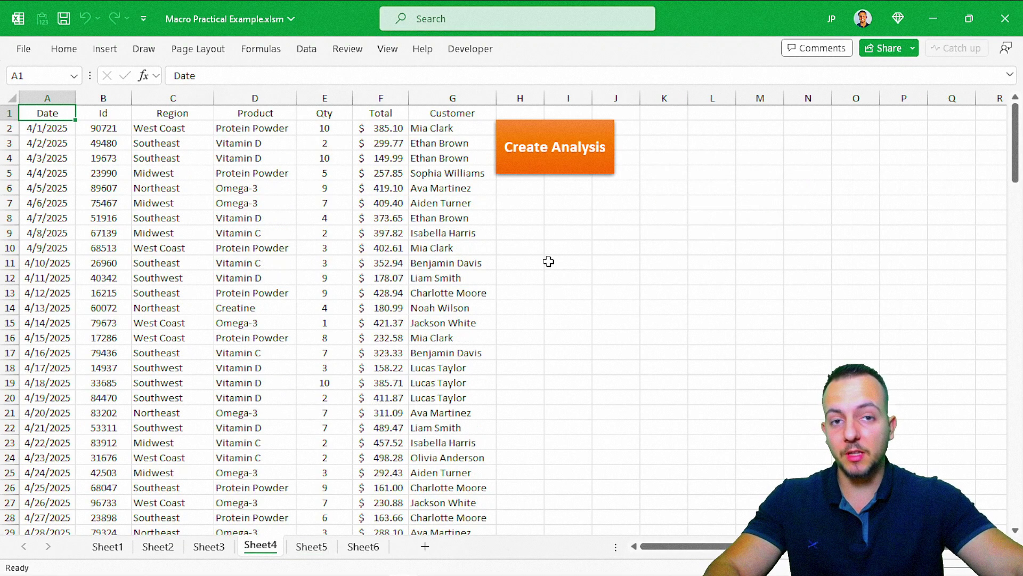
pyautogui.click(560, 160)
pyautogui.hotkey('ctrl', 'pageup')
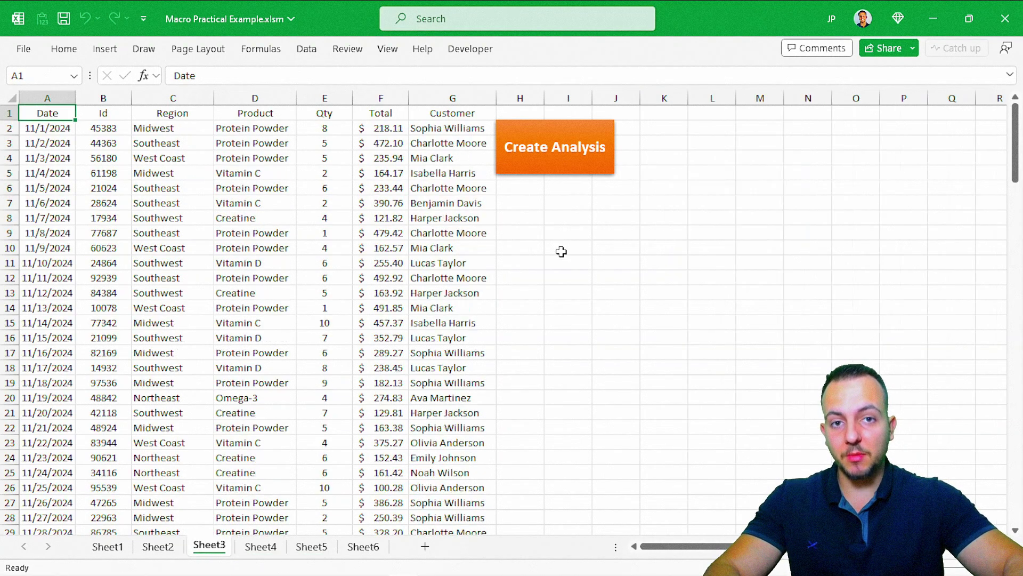
pyautogui.click(582, 168)
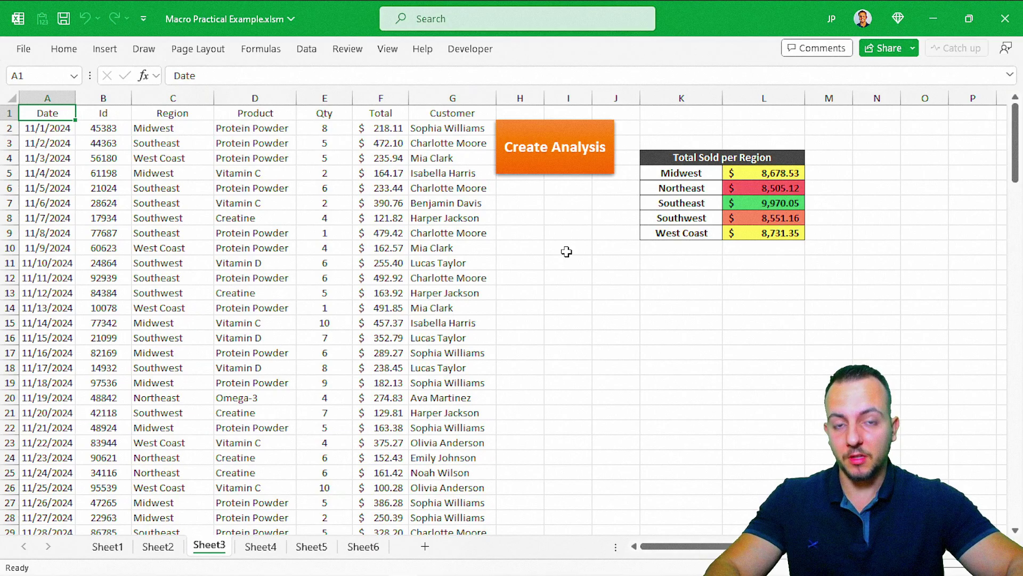
pyautogui.hotkey('ctrl', 'pageup')
pyautogui.hotkey('ctrl', 'pageup')
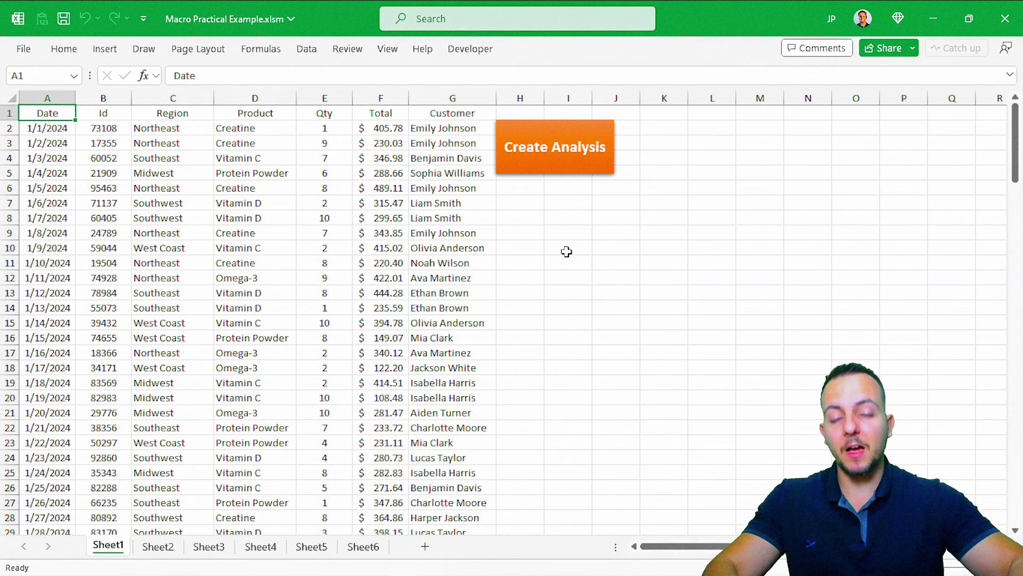
pyautogui.click(590, 168)
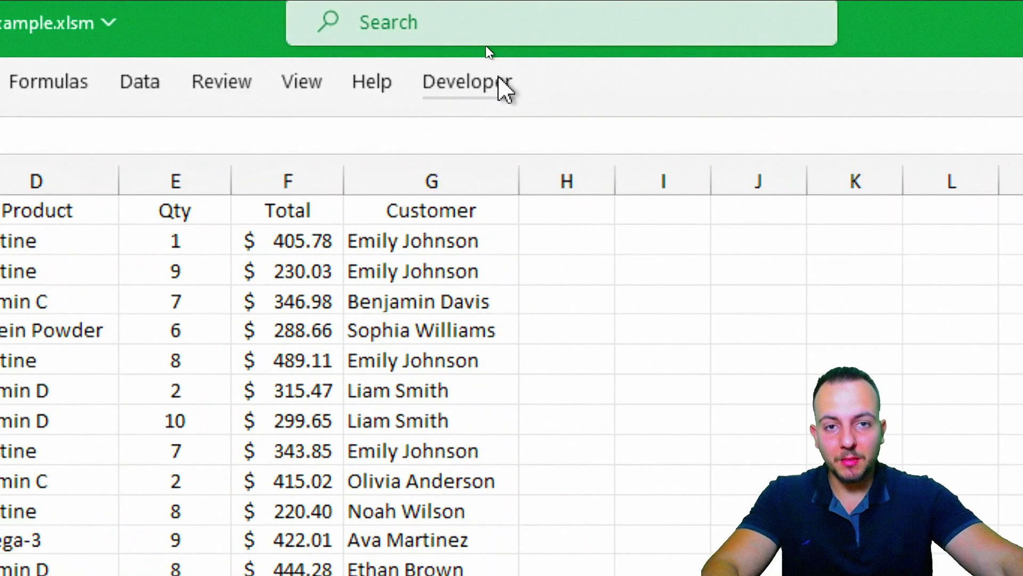
# Customize the ribbon by adding the Developer tab from the All Tabs command list
pyautogui.click(486, 47)
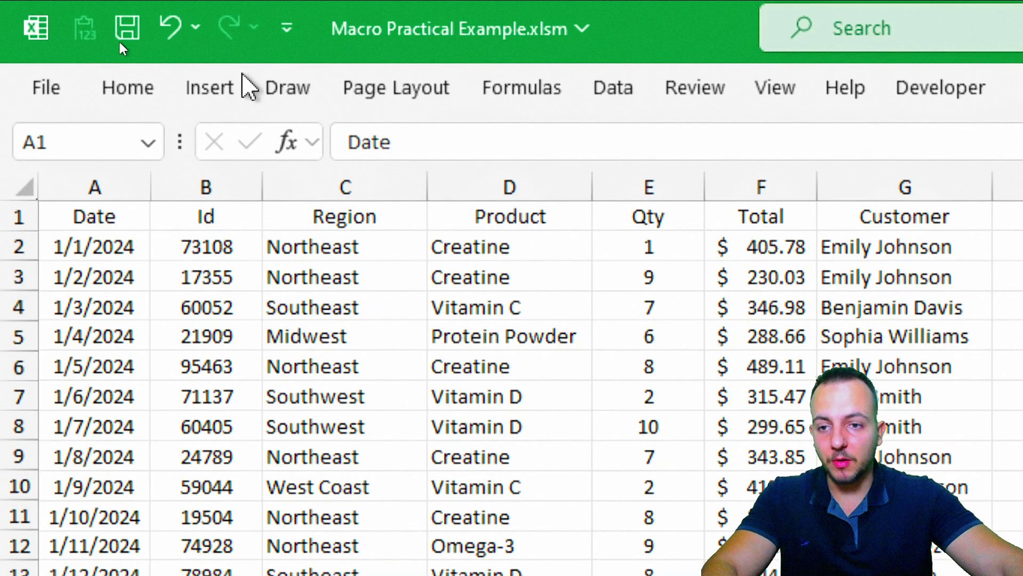
pyautogui.click(142, 100)
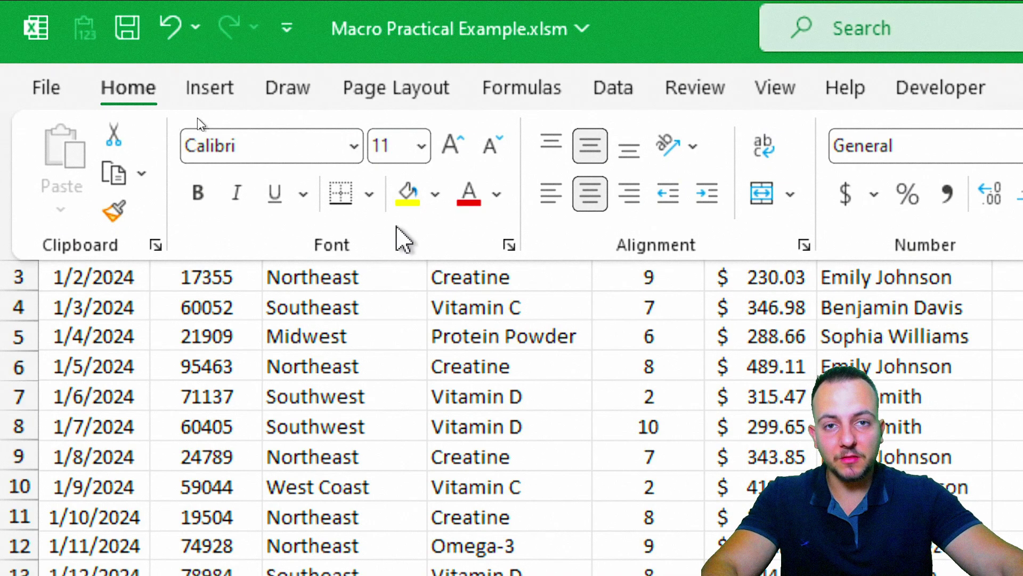
pyautogui.rightClick(202, 237)
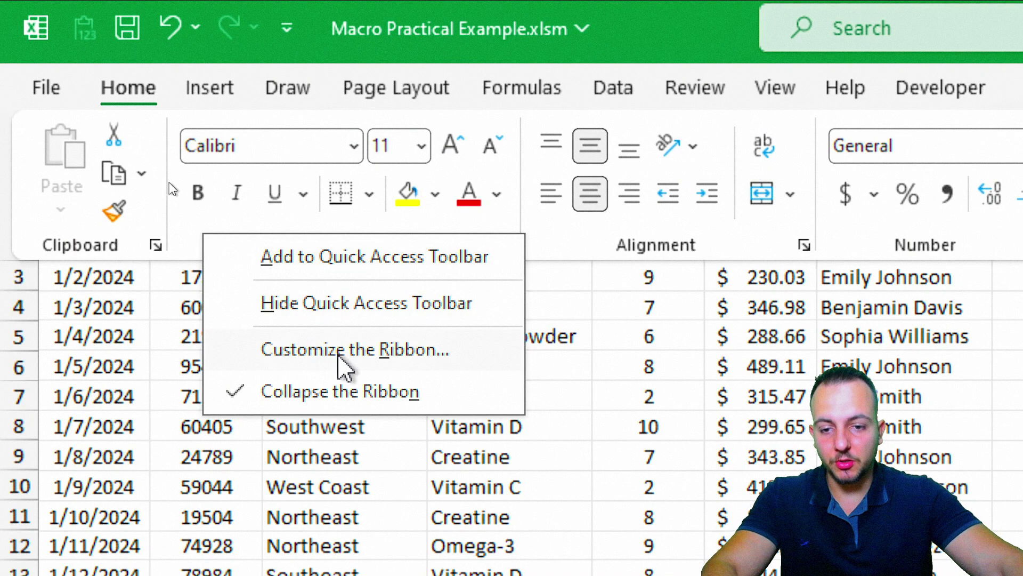
pyautogui.click(341, 360)
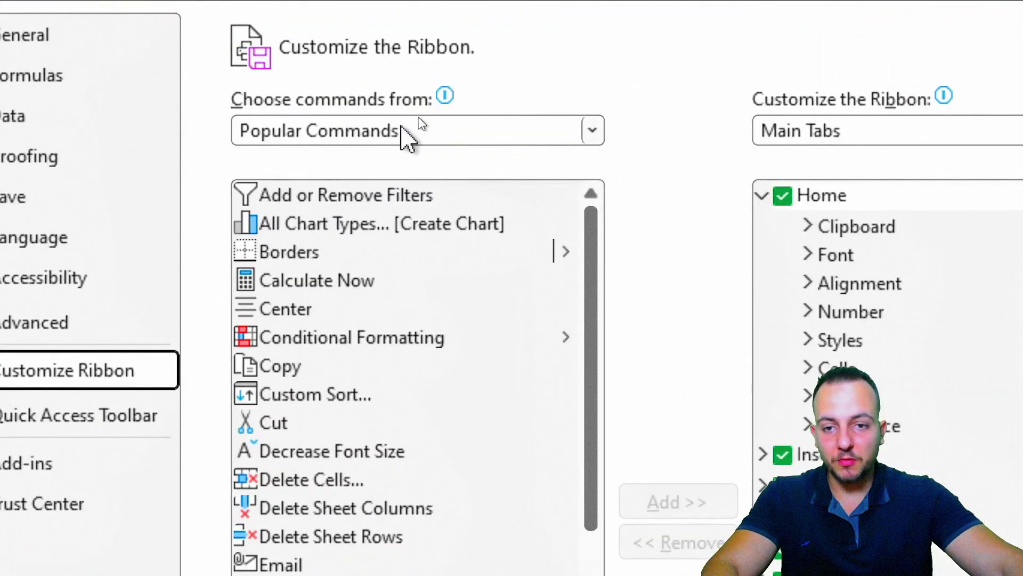
pyautogui.click(412, 122)
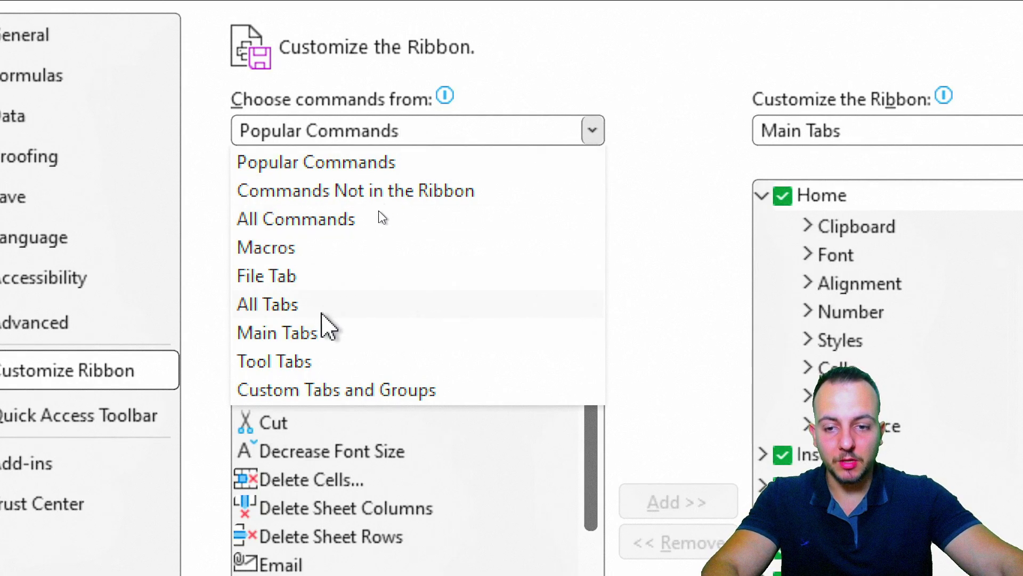
pyautogui.click(324, 331)
pyautogui.click(372, 302)
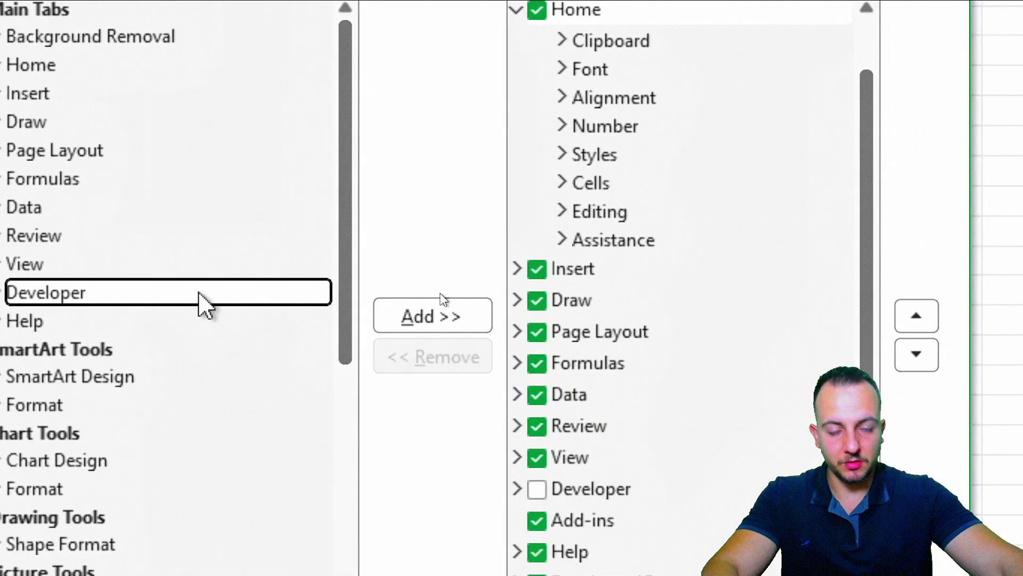
pyautogui.click(434, 314)
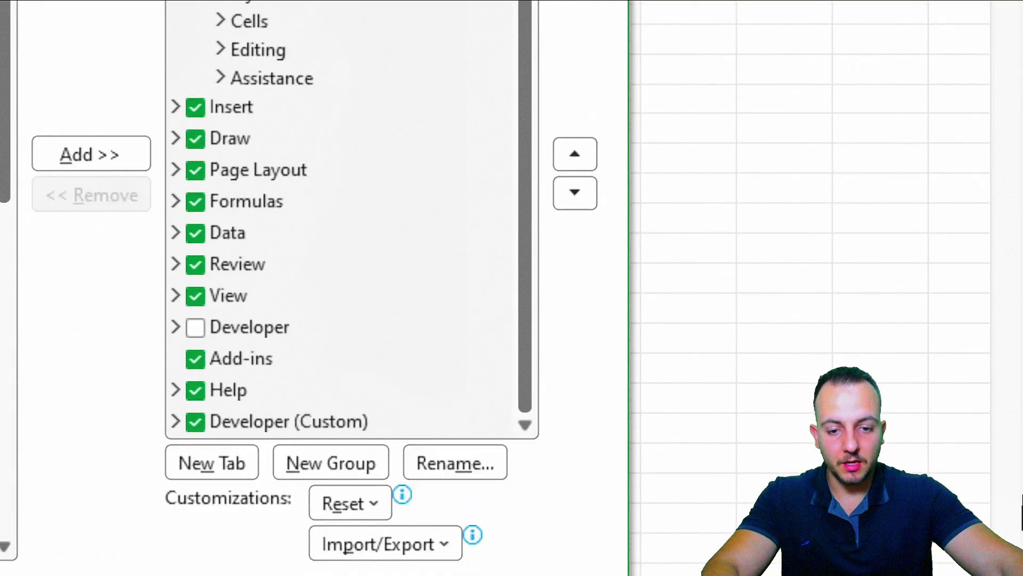
pyautogui.click(442, 513)
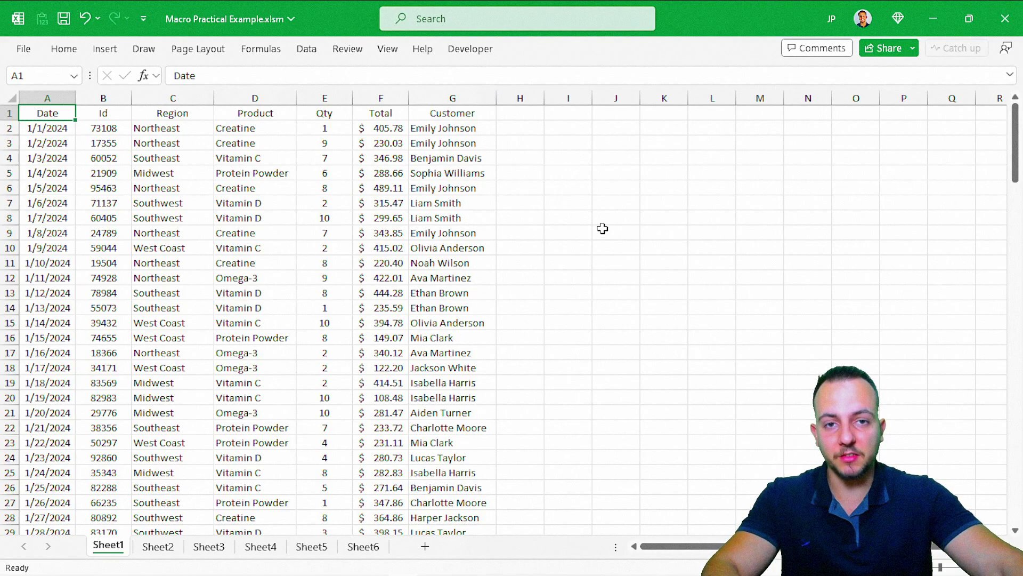
# Look through the sales data on the sheets following Sheet1 to compare their layout, and return to Sheet1
pyautogui.hotkey('ctrl', 'pagedown')
pyautogui.hotkey('ctrl', 'pagedown')
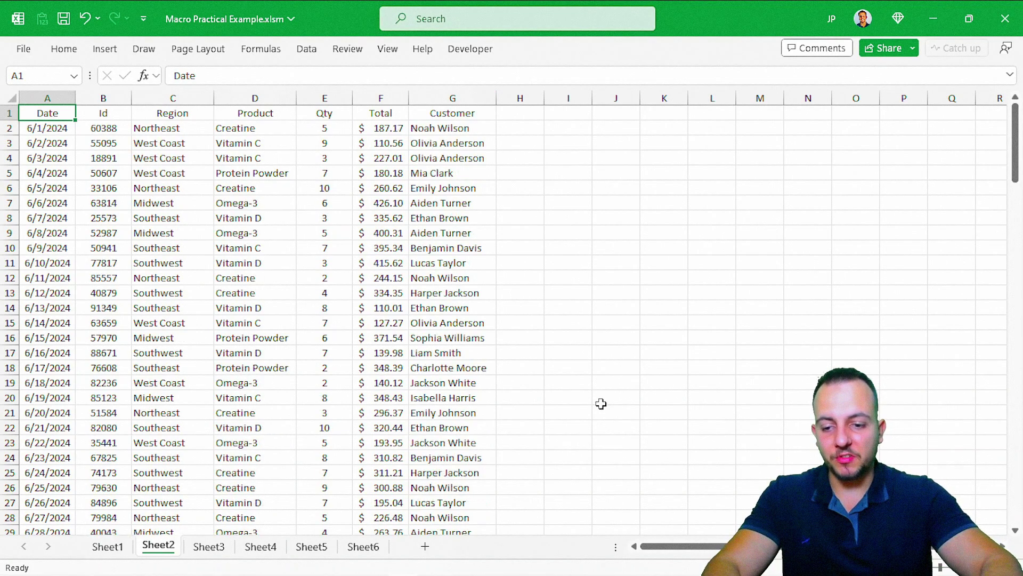
pyautogui.hotkey('ctrl', 'pagedown')
pyautogui.hotkey('ctrl', 'pagedown')
pyautogui.hotkey('ctrl', 'pagedown')
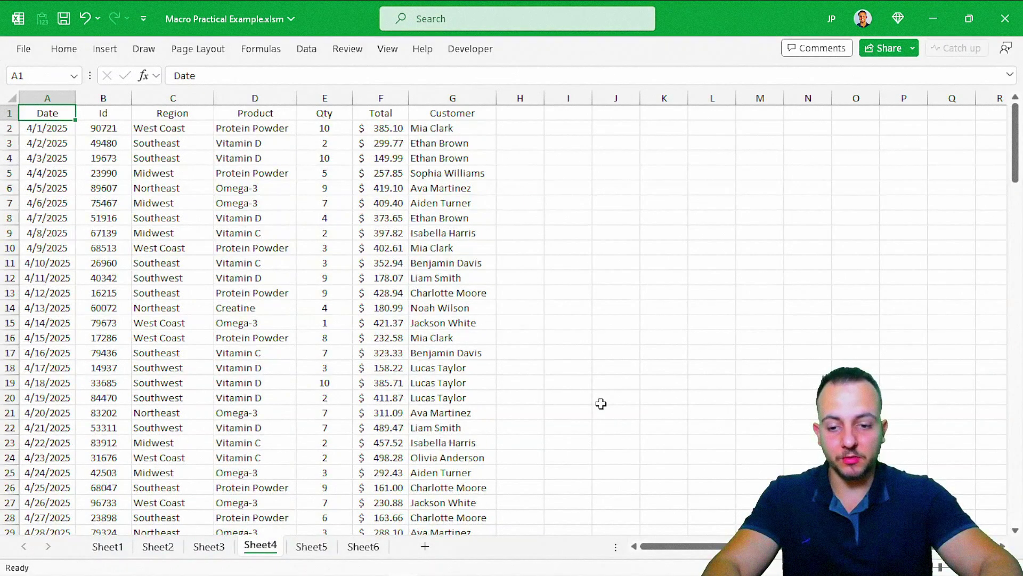
pyautogui.hotkey('ctrl', 'pageup')
pyautogui.hotkey('ctrl', 'pageup')
pyautogui.hotkey('ctrl', 'pageup')
pyautogui.hotkey('ctrl', 'pageup')
pyautogui.hotkey('ctrl', 'pageup')
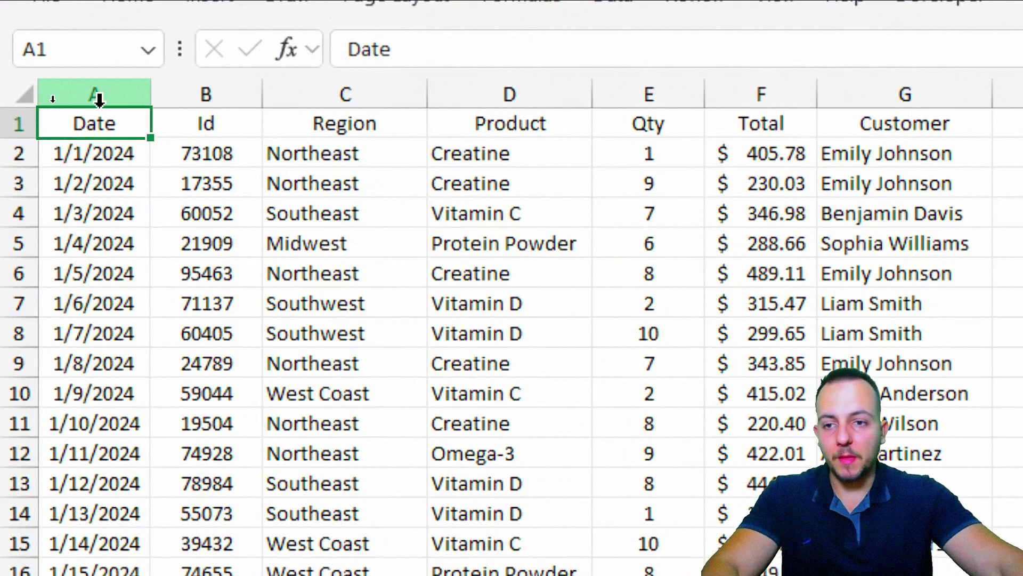
# Examine the Date, Id, Region, Product, Qty, Total and Customer columns on Sheet1, selecting Total together with Region
pyautogui.click(99, 98)
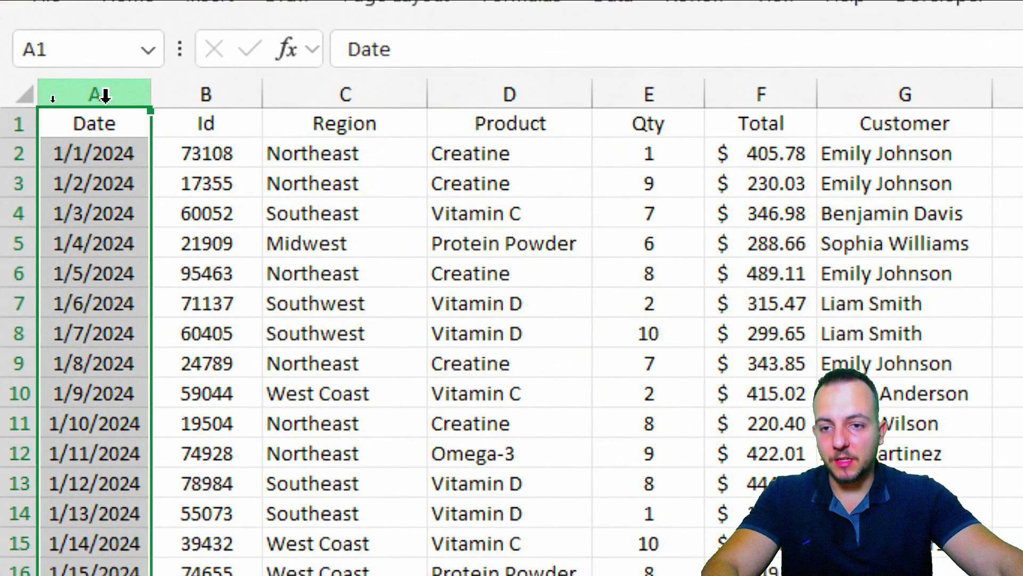
pyautogui.click(209, 94)
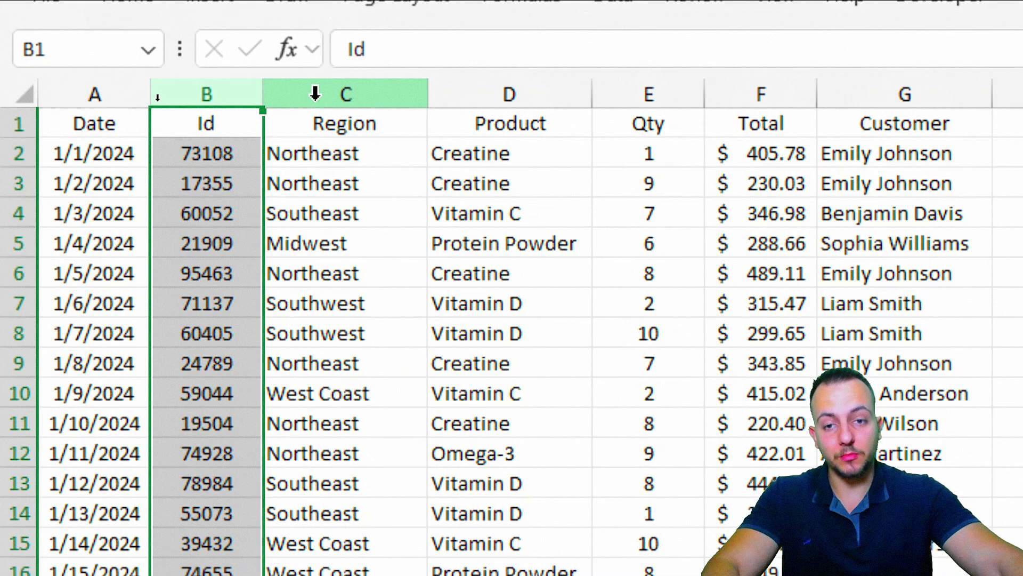
pyautogui.click(331, 94)
pyautogui.click(507, 94)
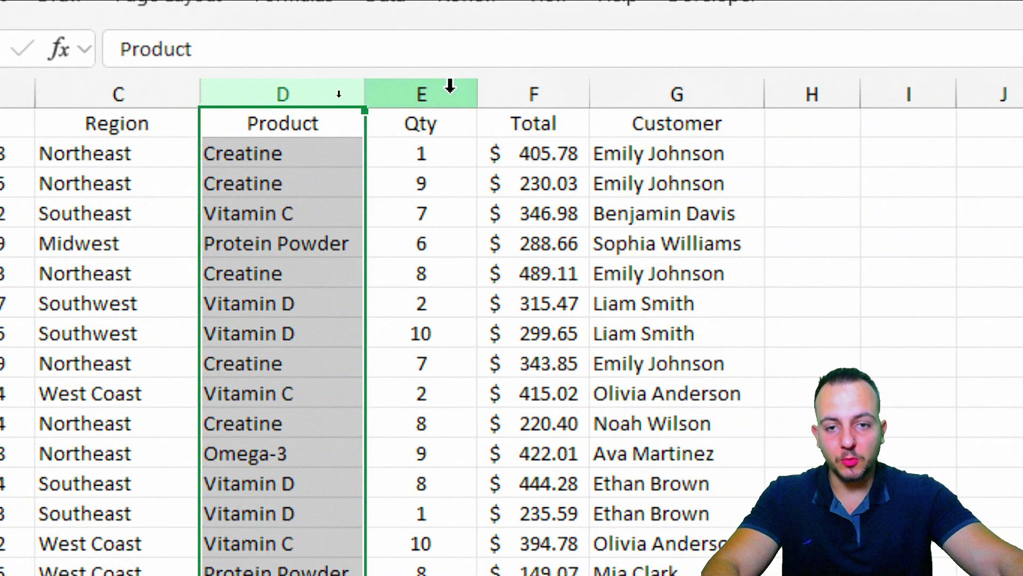
pyautogui.click(451, 88)
pyautogui.click(527, 91)
pyautogui.click(668, 94)
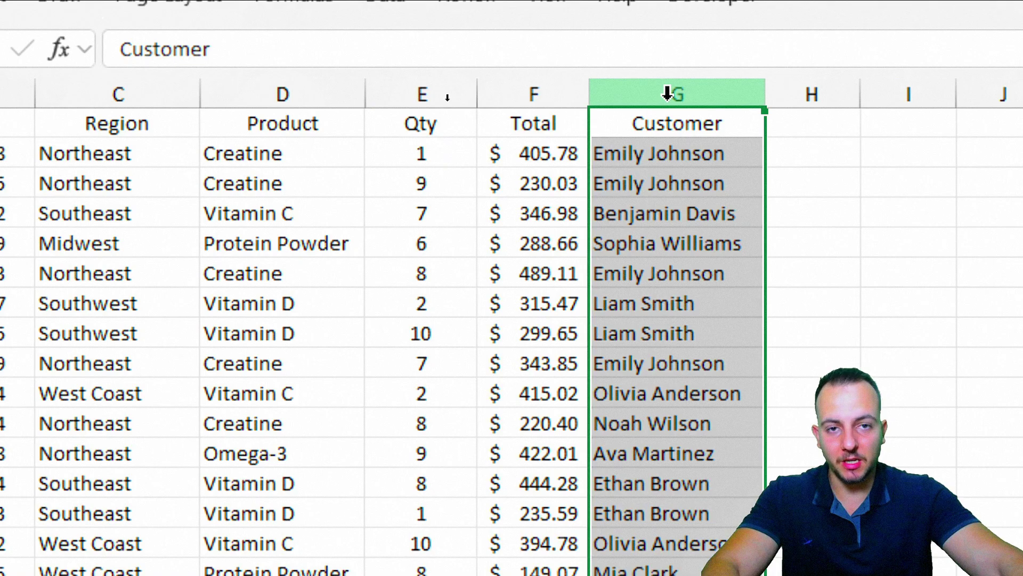
pyautogui.click(556, 88)
pyautogui.keyDown('ctrl'); pyautogui.click(118, 93); pyautogui.keyUp('ctrl')
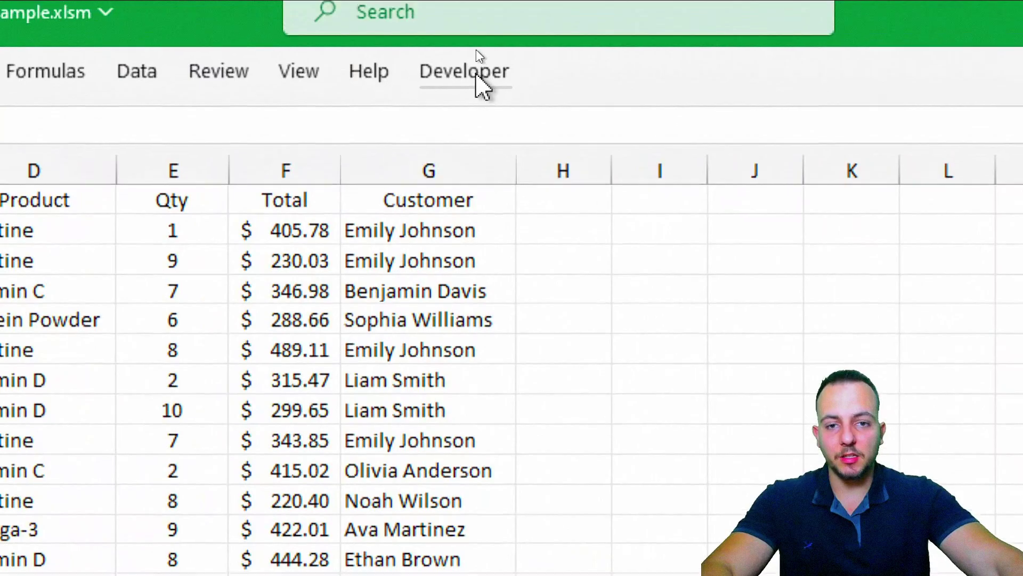
# Start setting up a new recorded macro and enter "Create Analysis" as its name
pyautogui.click(473, 49)
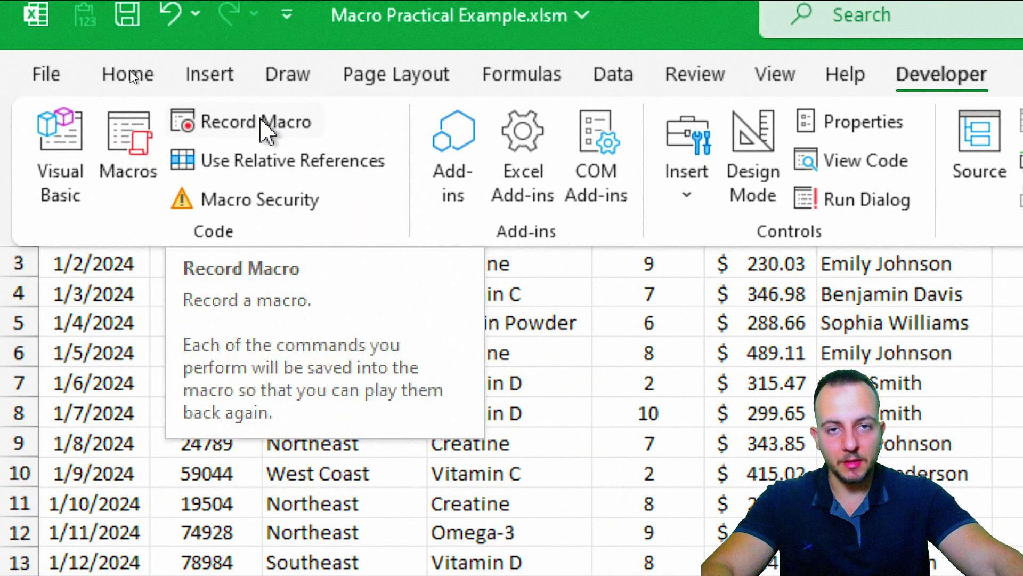
pyautogui.click(264, 130)
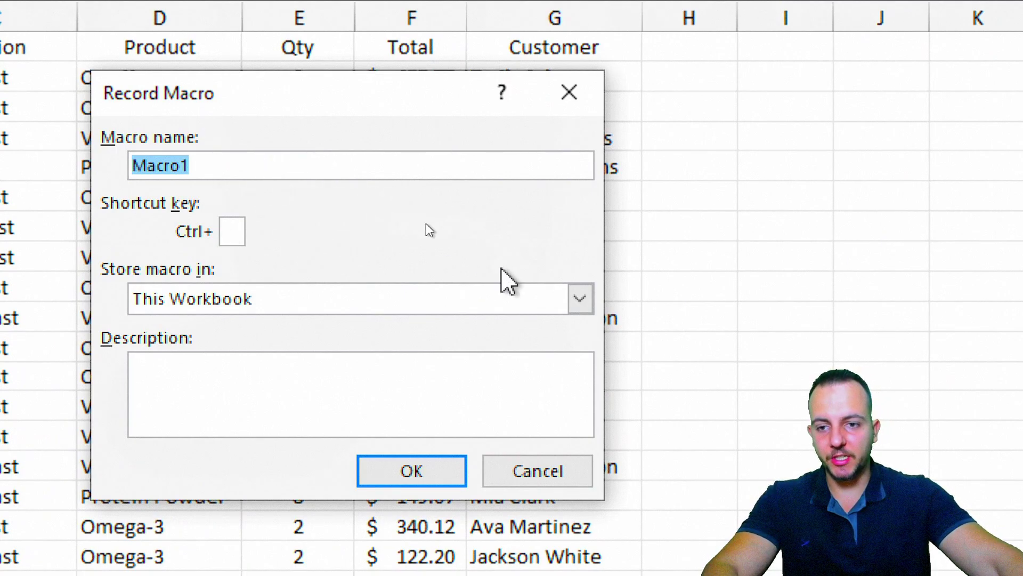
pyautogui.write('Create ')
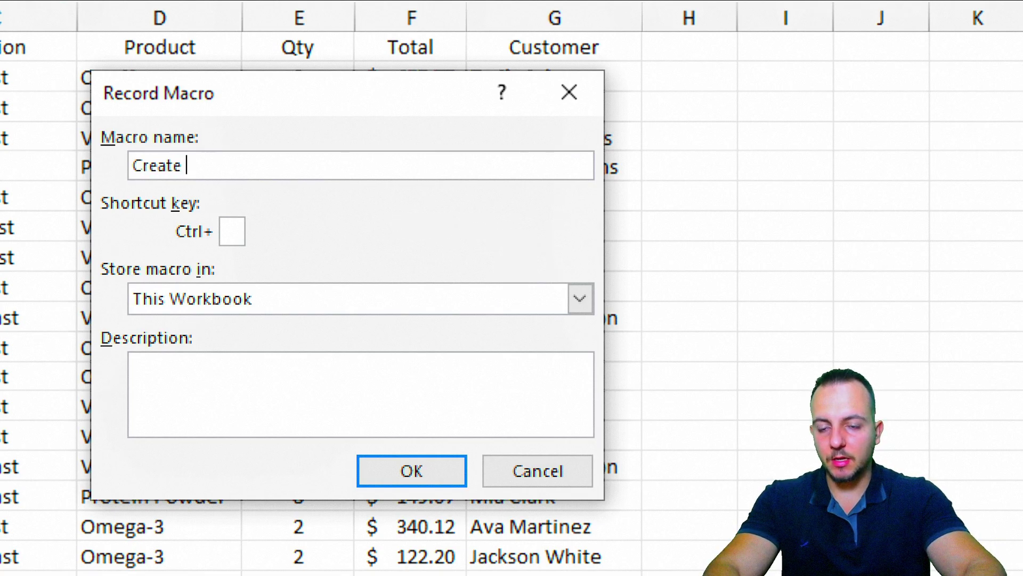
pyautogui.write('Analysis')
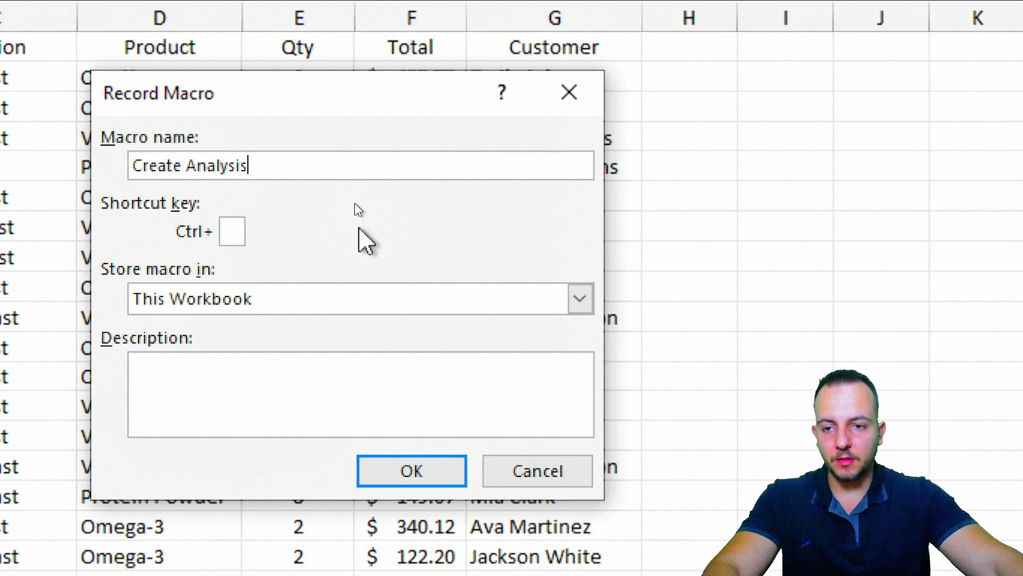
pyautogui.hotkey('ctrl', '2')
pyautogui.moveTo(179, 182); pyautogui.dragTo(199, 287)
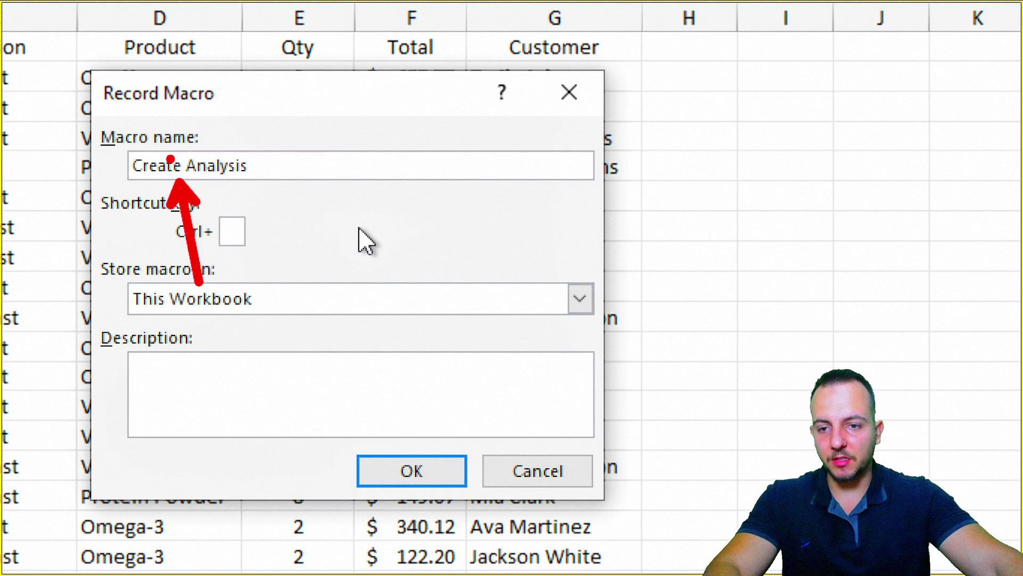
pyautogui.moveTo(166, 146); pyautogui.dragTo(201, 205)
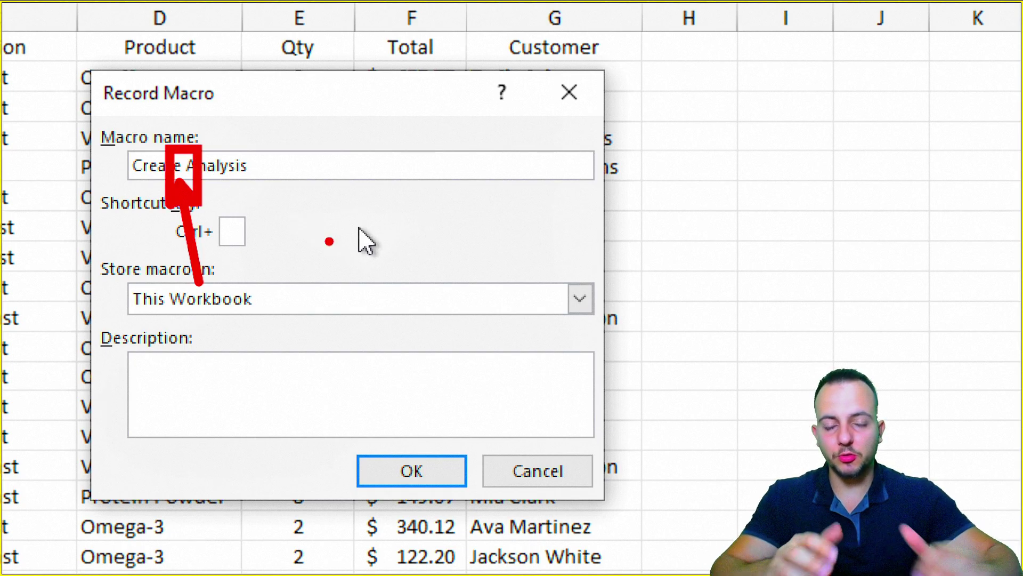
pyautogui.press('Escape')
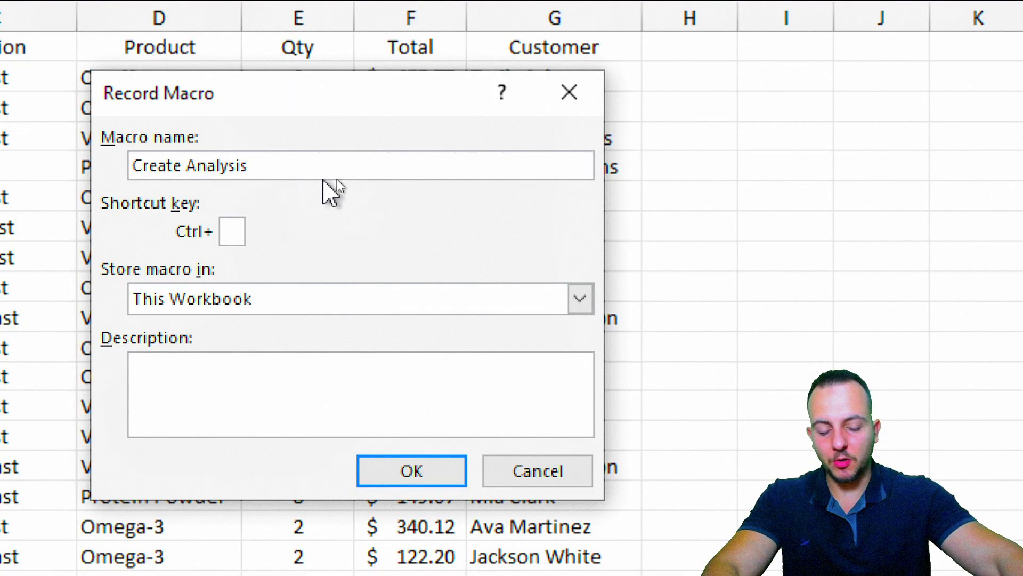
# Replace the space in the macro name to make it Create_Analysis, and assign it the shortcut Ctrl+Shift+Z
pyautogui.click(187, 166)
pyautogui.press('BackSpace')
pyautogui.write('_')
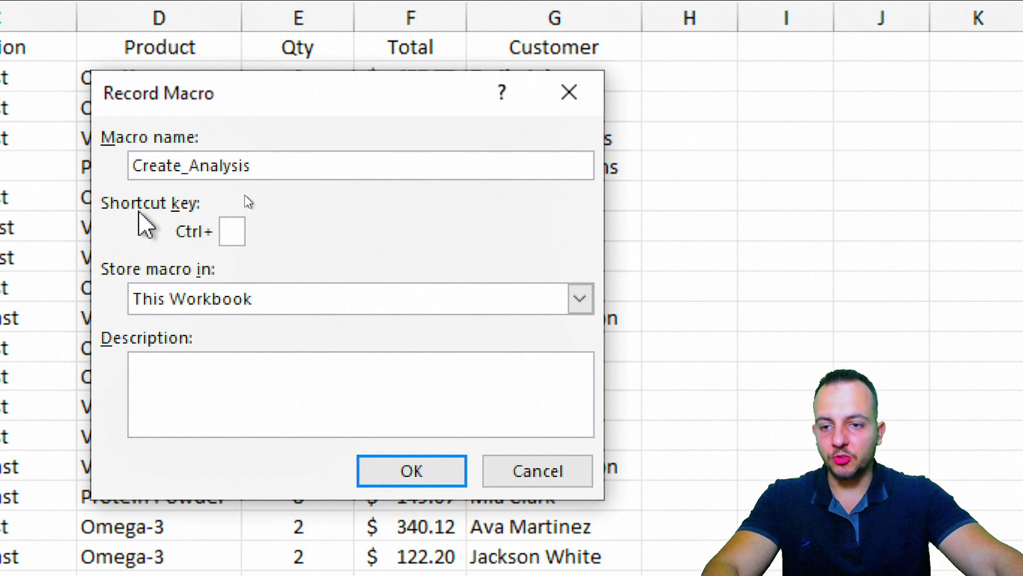
pyautogui.click(232, 230)
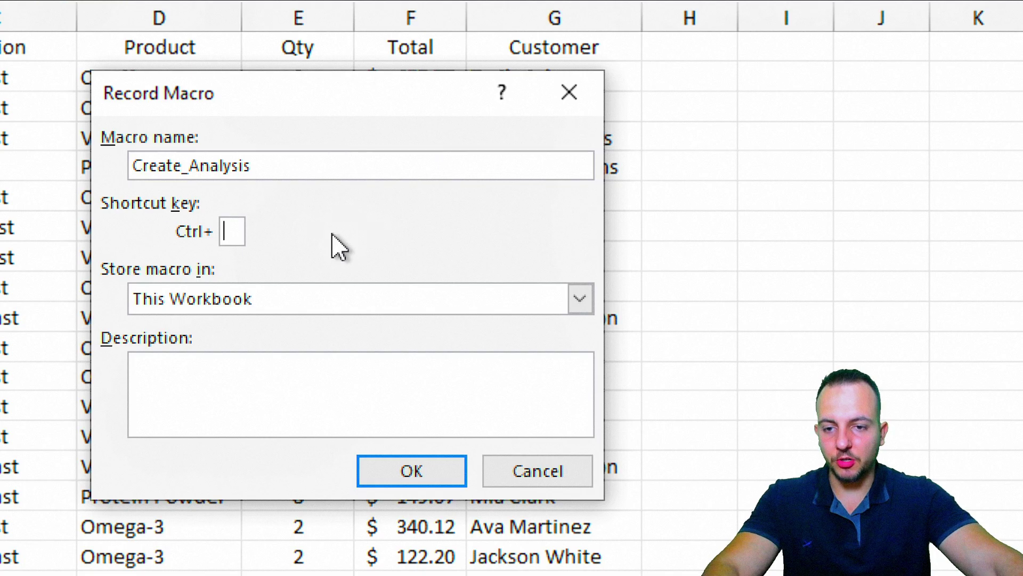
pyautogui.hotkey('shift', 'z')
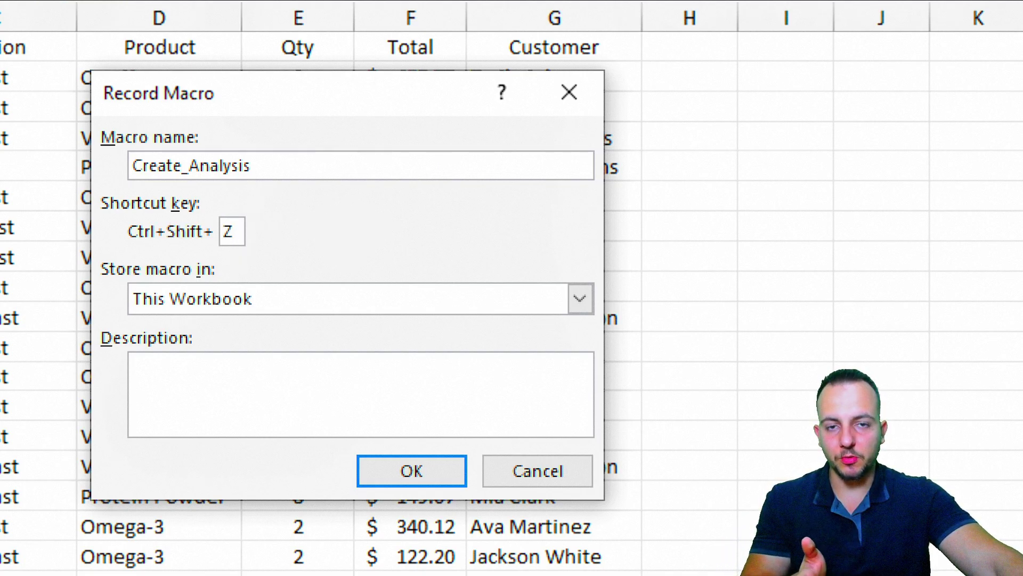
# Clear the shortcut key assigned to the Create_Analysis macro and start recording it in This Workbook
pyautogui.press('BackSpace')
pyautogui.click(231, 393)
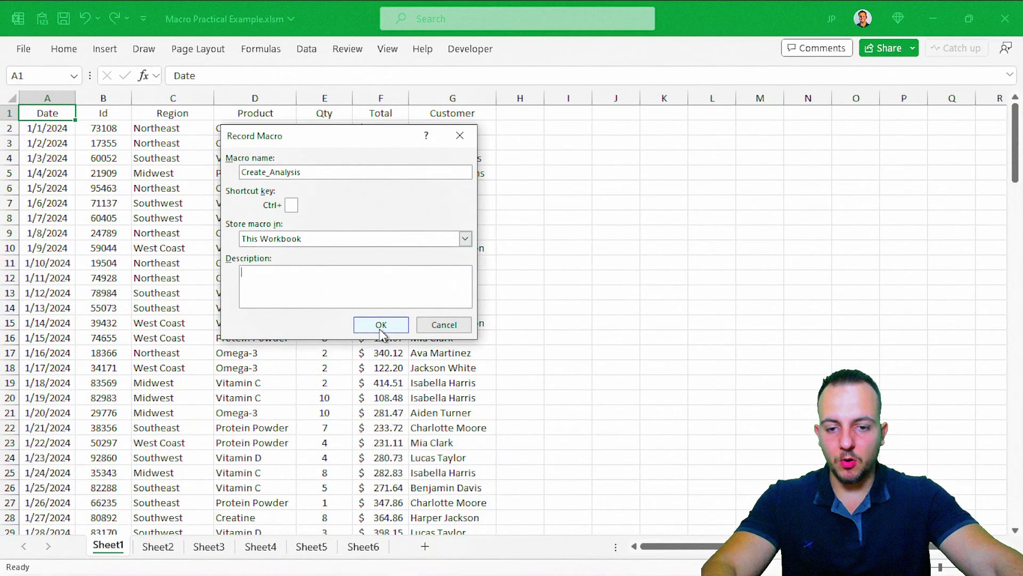
pyautogui.click(380, 330)
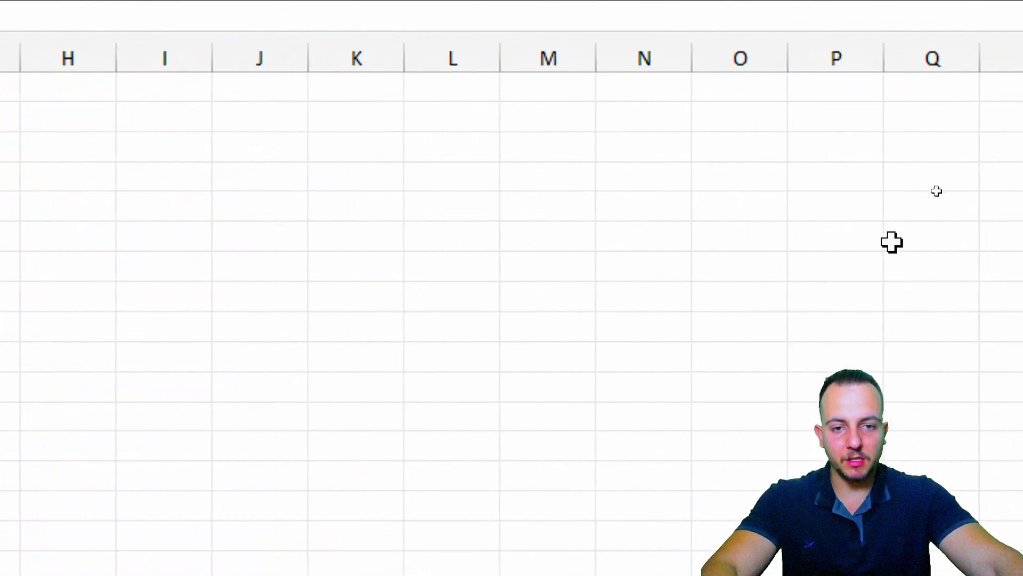
# Enter the heading "Total Sold per Region" in cell K4
pyautogui.click(357, 180)
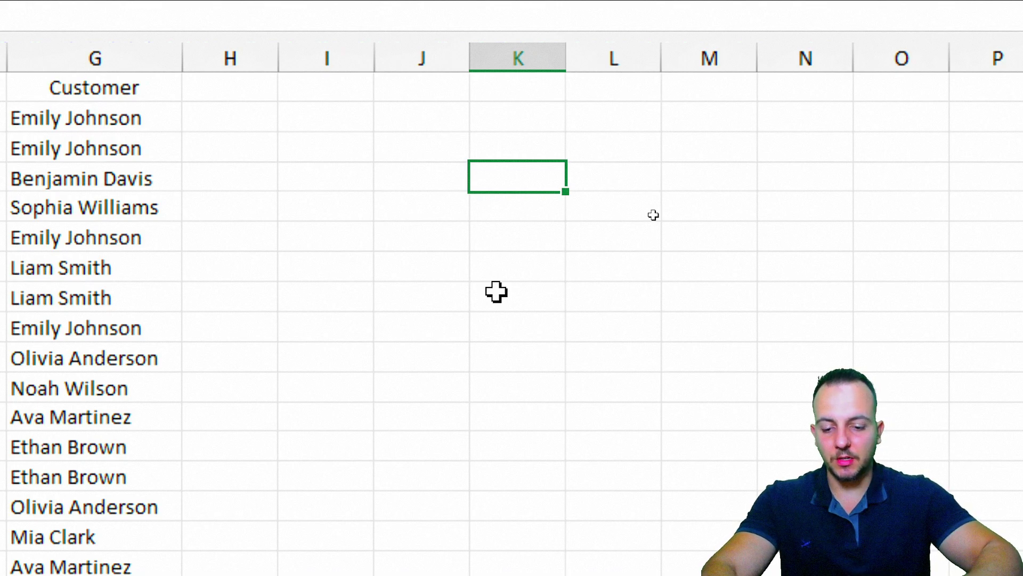
pyautogui.write('Total S')
pyautogui.write('old')
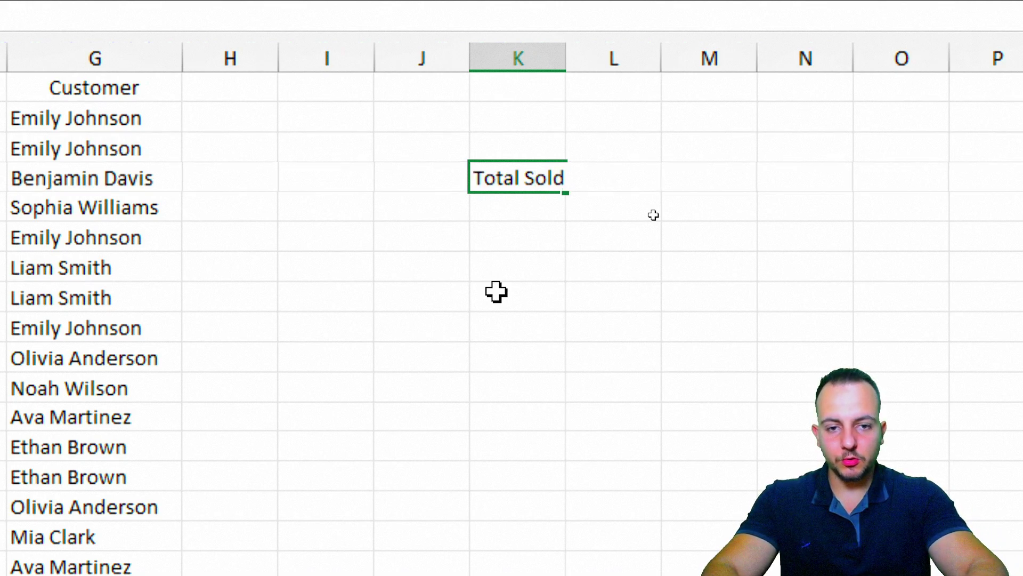
pyautogui.write(' per Regi')
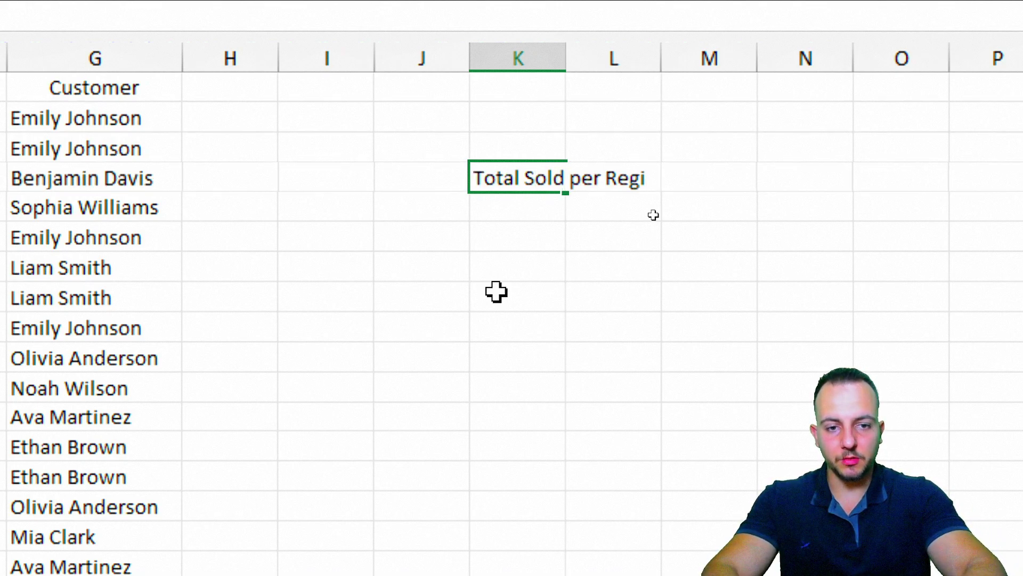
pyautogui.write('on')
pyautogui.press('Return')
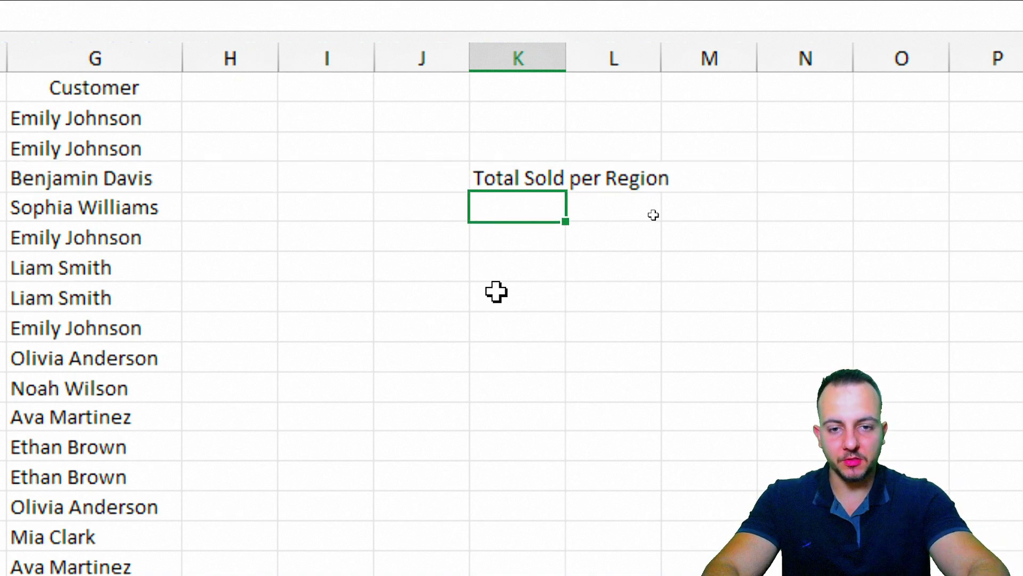
# List the regions Midwest, Northeast, Southeast, Southwest and West Coast in cells K5 to K9 below the heading
pyautogui.write('Midwest')
pyautogui.press('Return')
pyautogui.write('N')
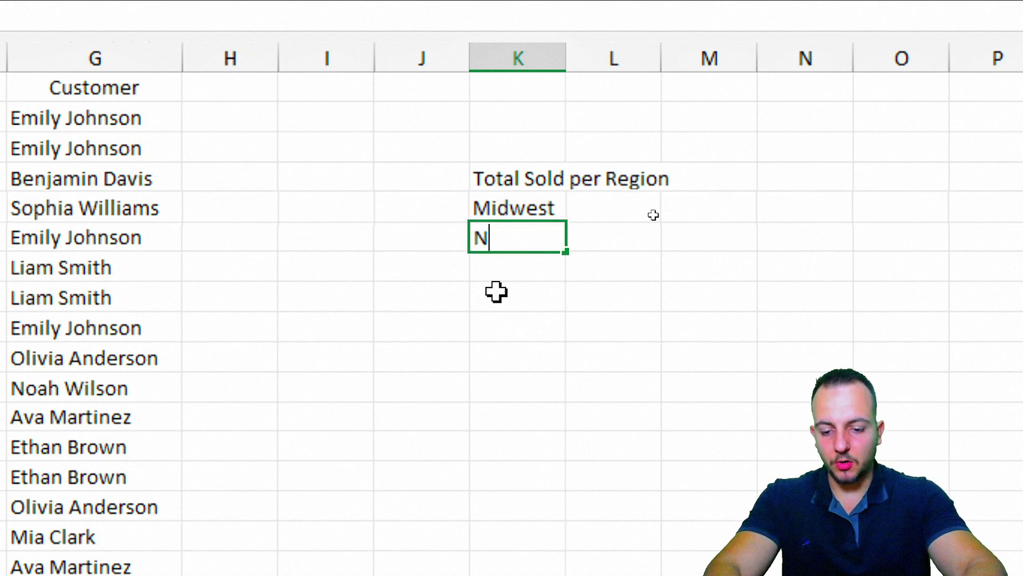
pyautogui.write('orhtw')
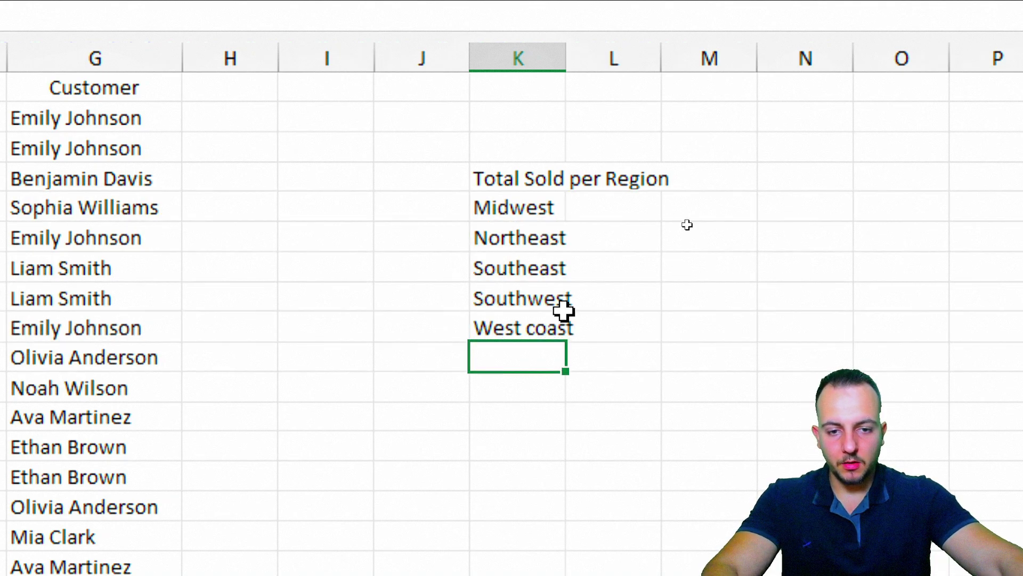
pyautogui.doubleClick(526, 325)
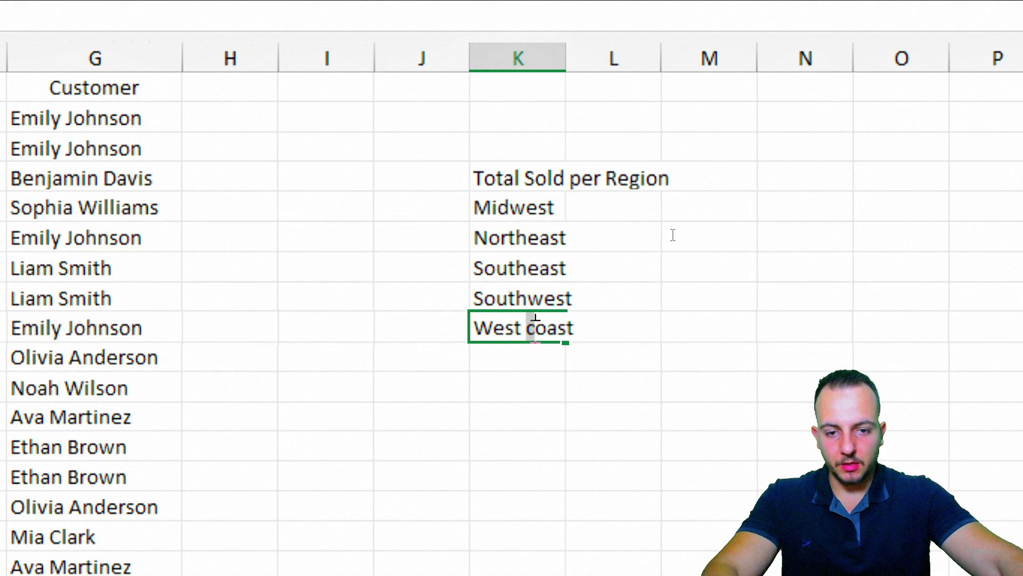
pyautogui.write('C')
pyautogui.press('Return')
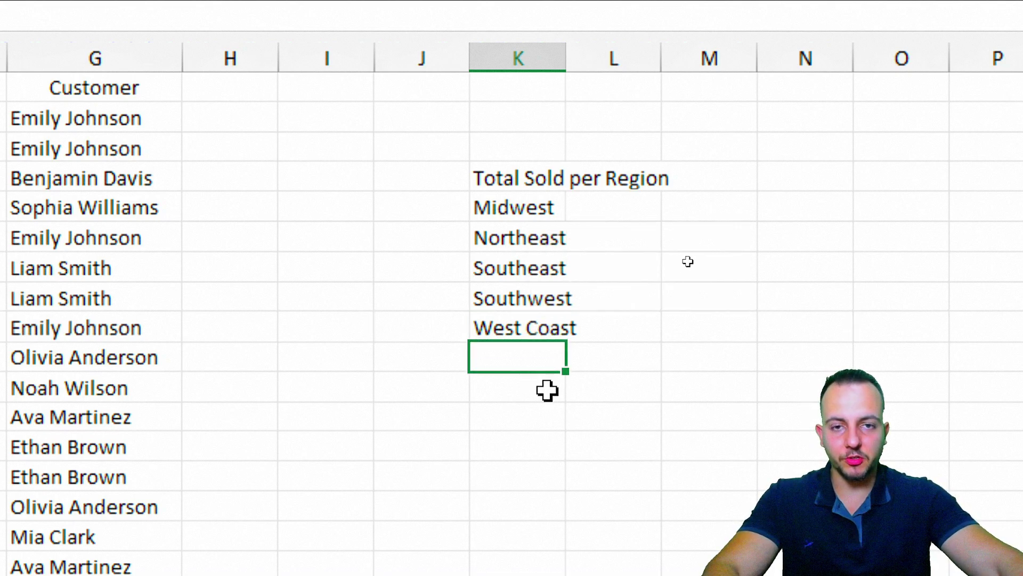
# Format the range K4:L9 with bold text, all borders and middle vertical alignment
pyautogui.click(651, 207)
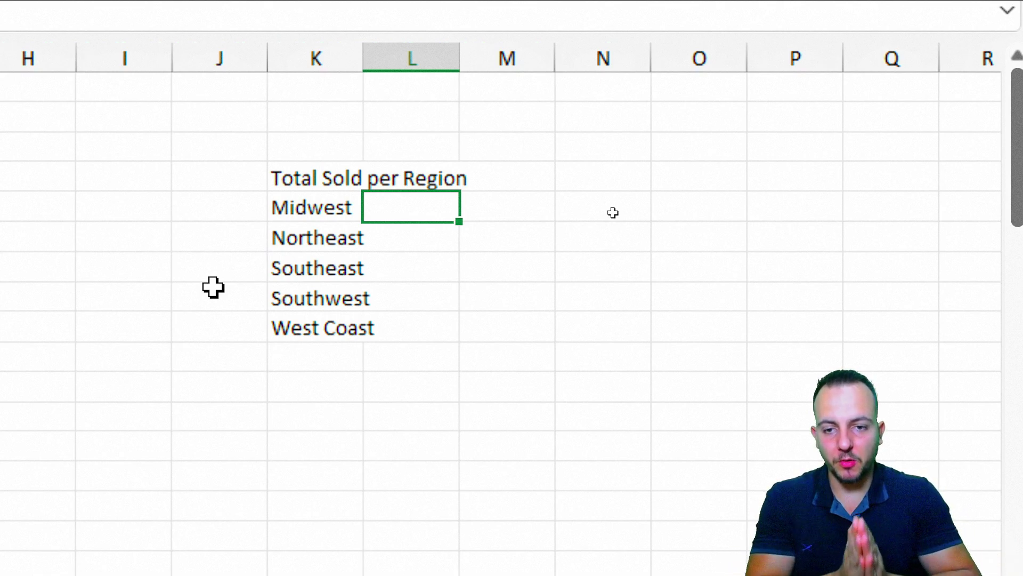
pyautogui.moveTo(297, 176); pyautogui.dragTo(395, 314)
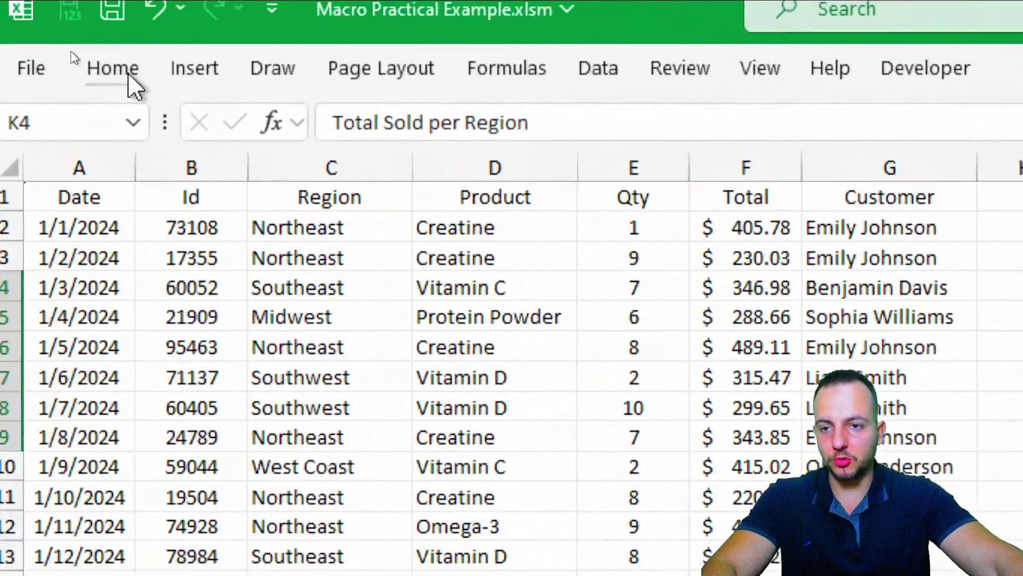
pyautogui.click(131, 80)
pyautogui.click(198, 173)
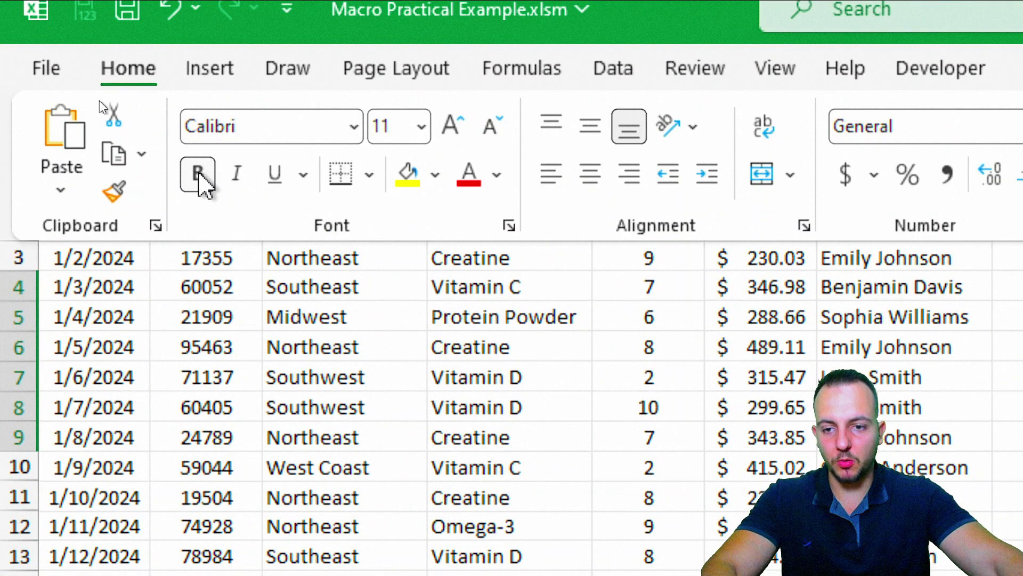
pyautogui.click(368, 176)
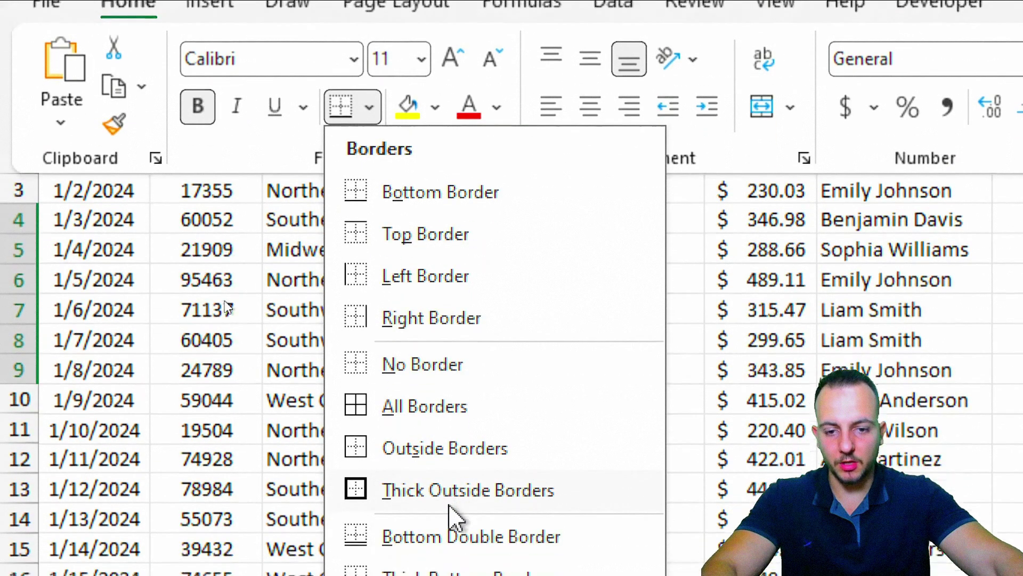
pyautogui.click(452, 406)
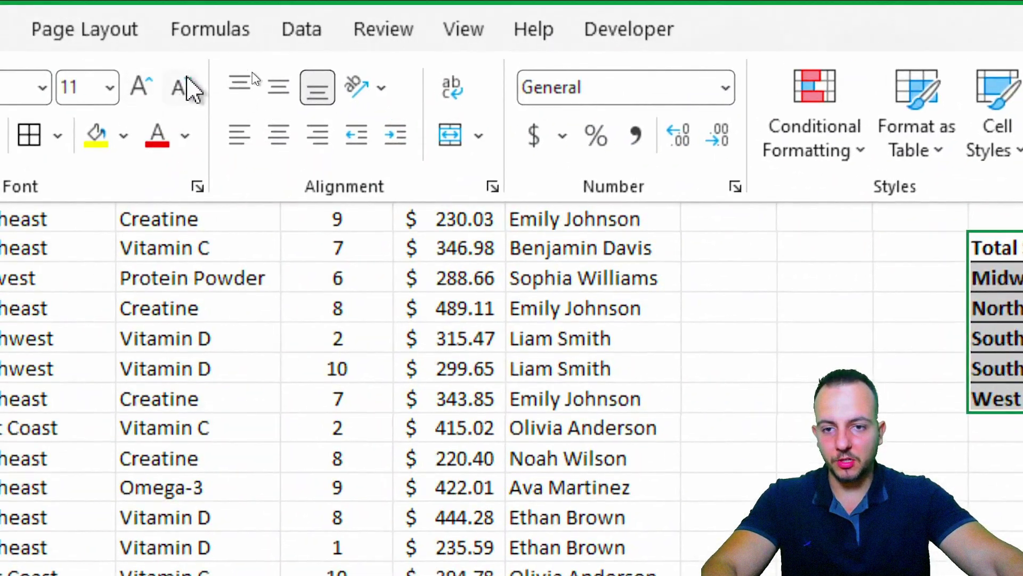
pyautogui.click(278, 90)
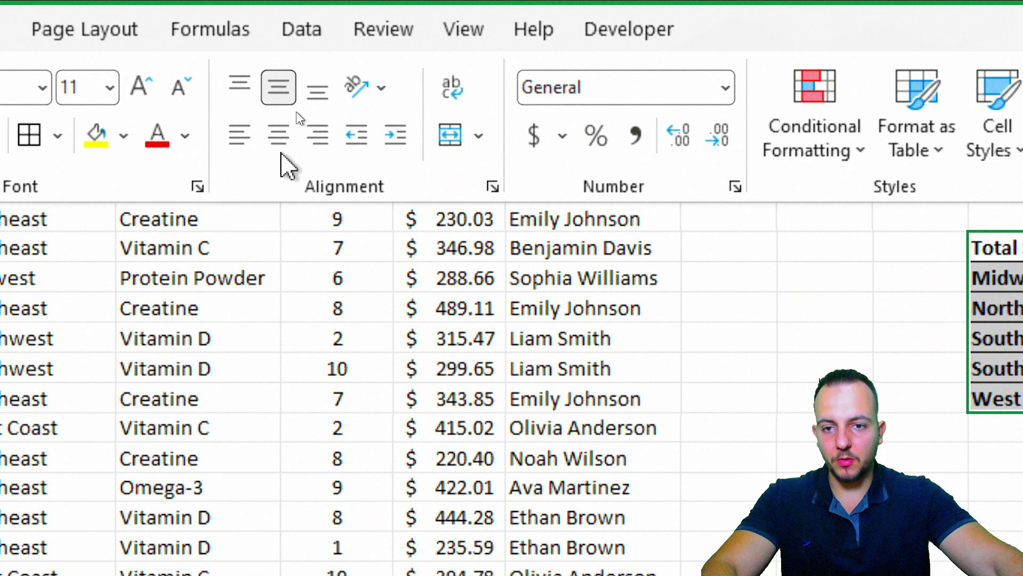
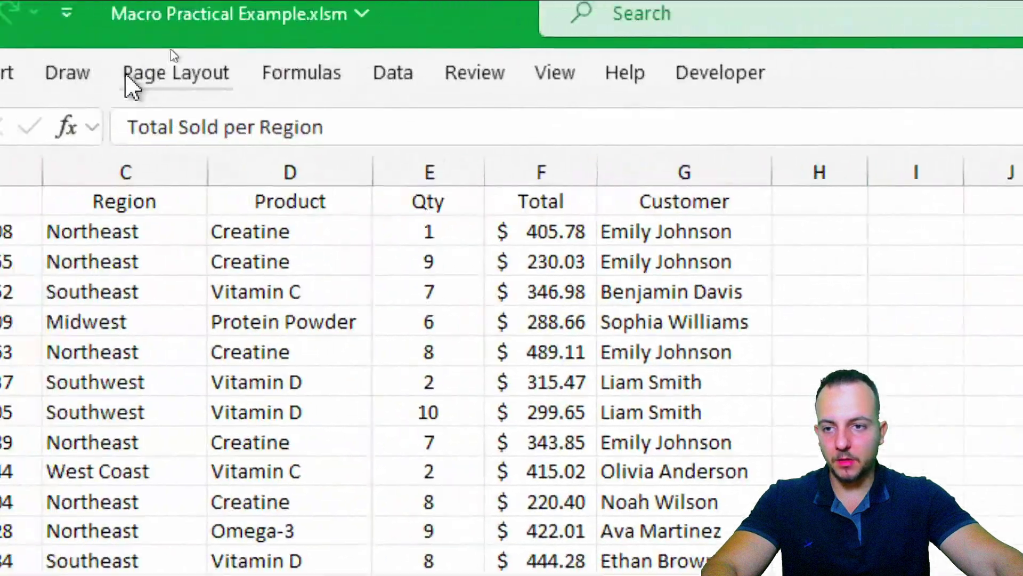
# Give the merged Total Sold per Region heading a dark gray fill and white font color
pyautogui.click(123, 80)
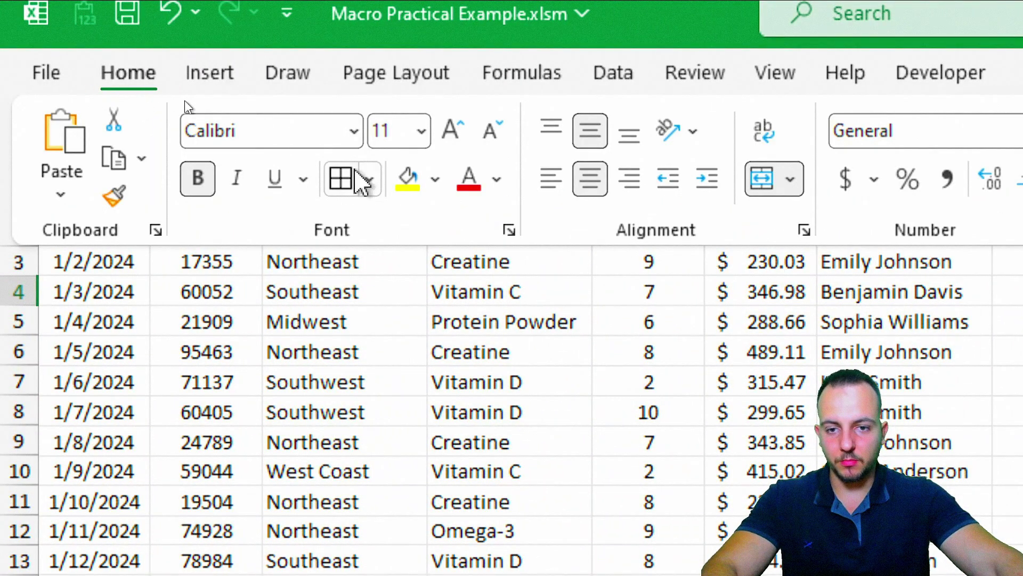
pyautogui.click(436, 179)
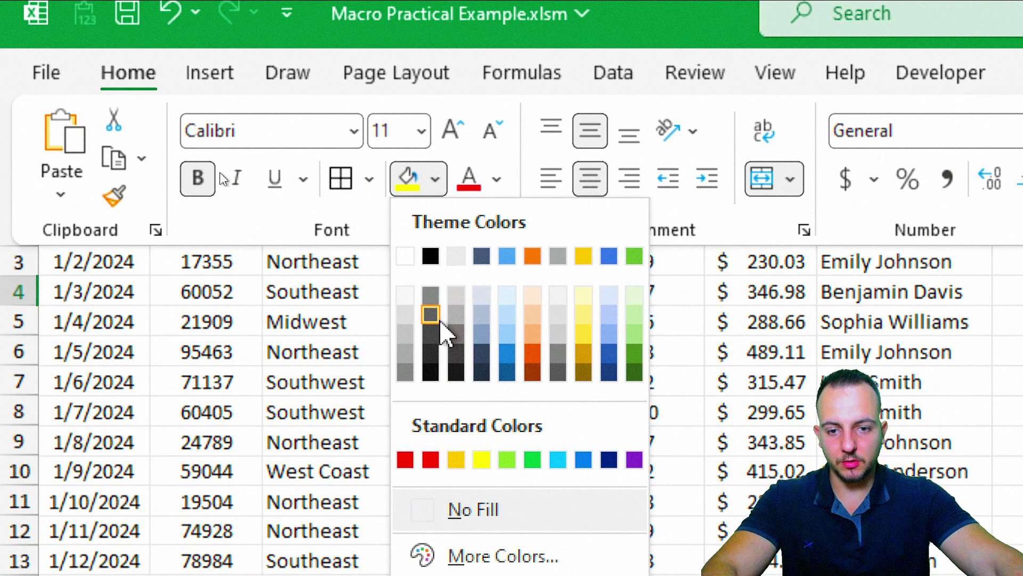
pyautogui.click(428, 334)
pyautogui.click(496, 179)
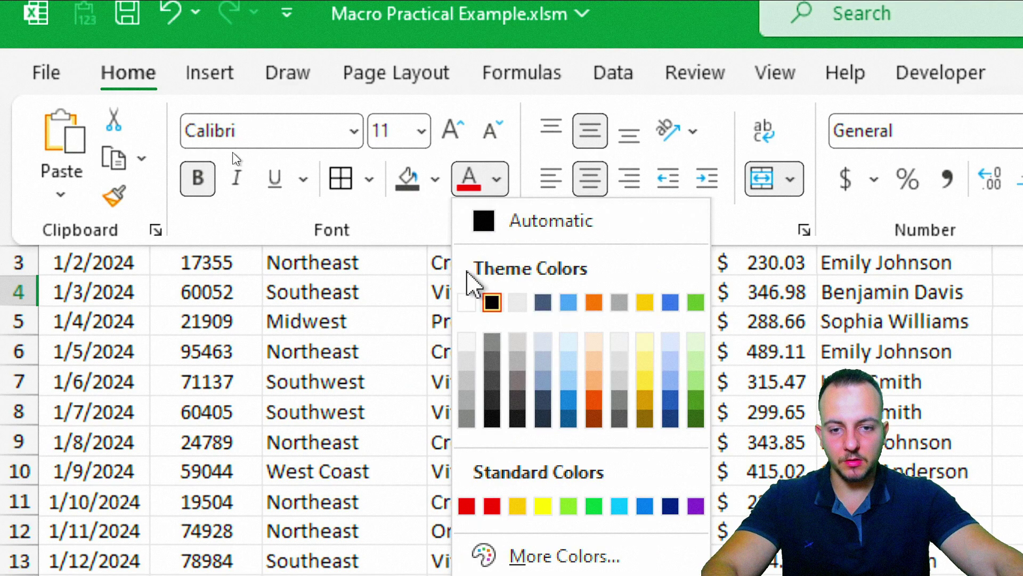
pyautogui.click(465, 303)
pyautogui.click(498, 196)
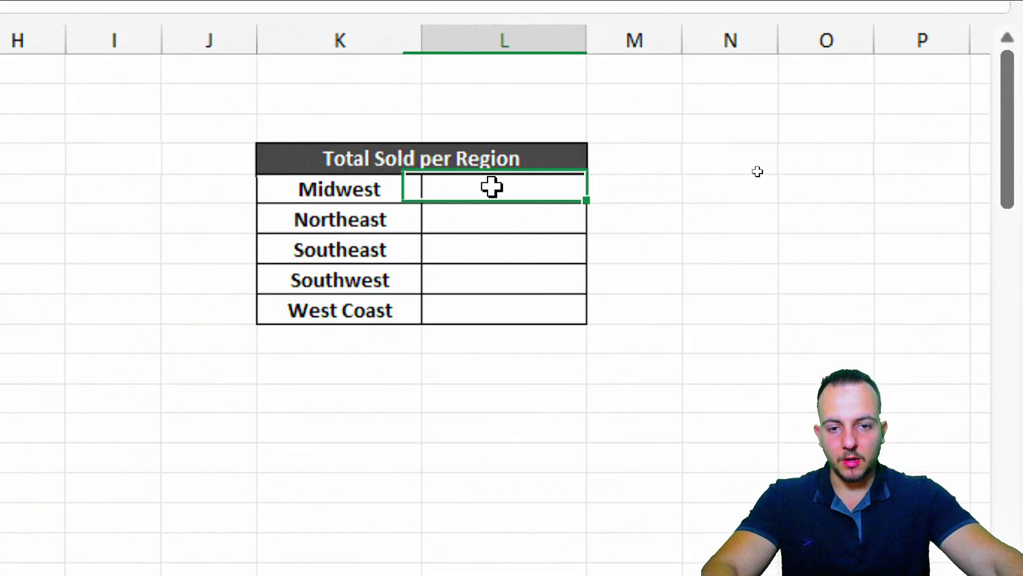
pyautogui.moveTo(521, 203); pyautogui.dragTo(511, 299)
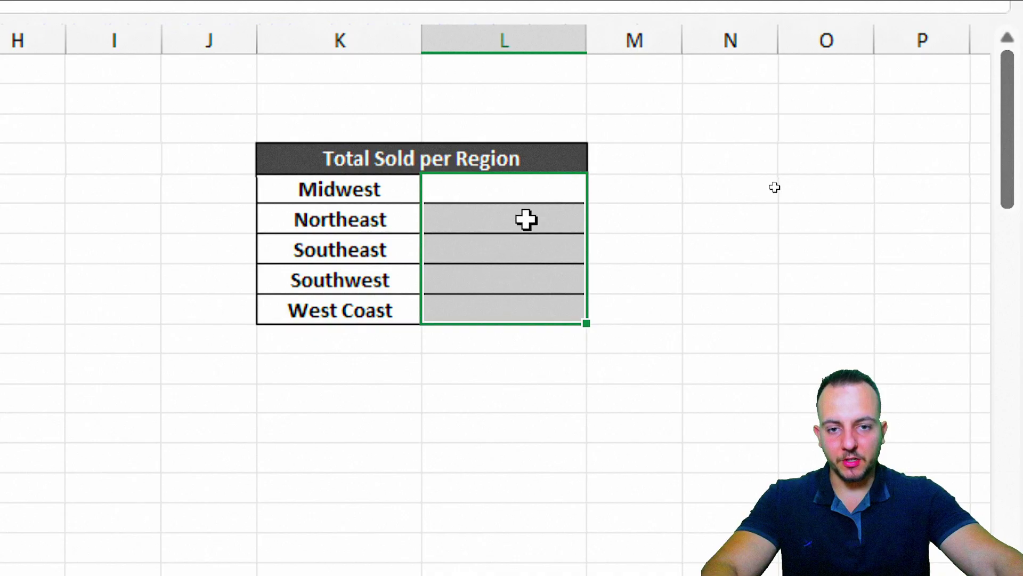
pyautogui.click(525, 195)
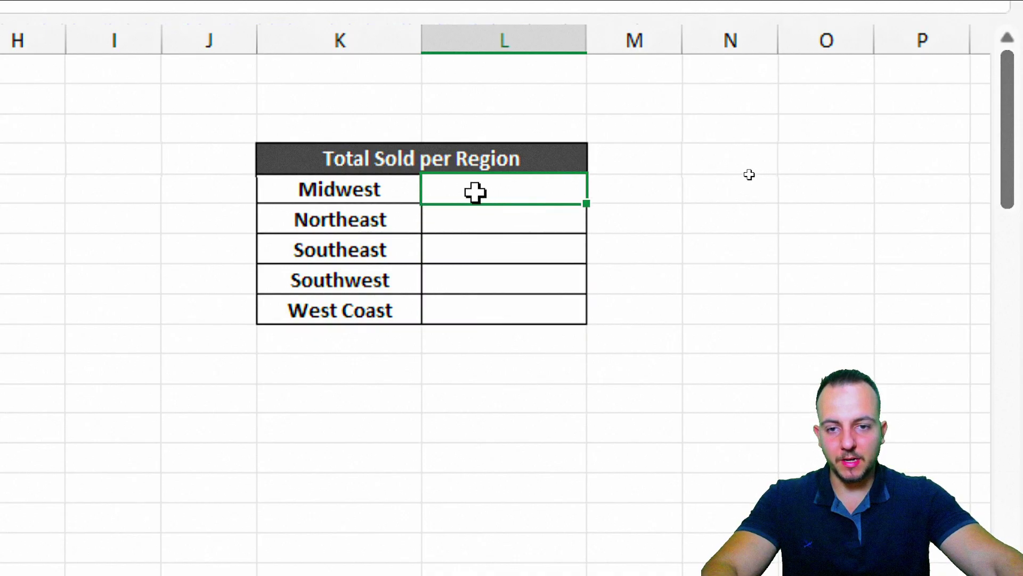
pyautogui.click(408, 194)
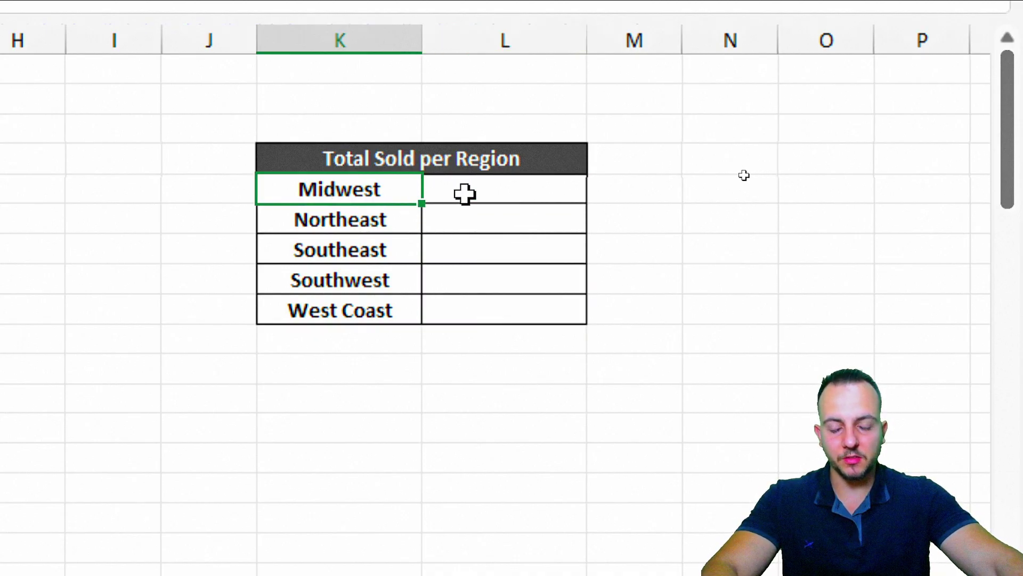
pyautogui.click(407, 218)
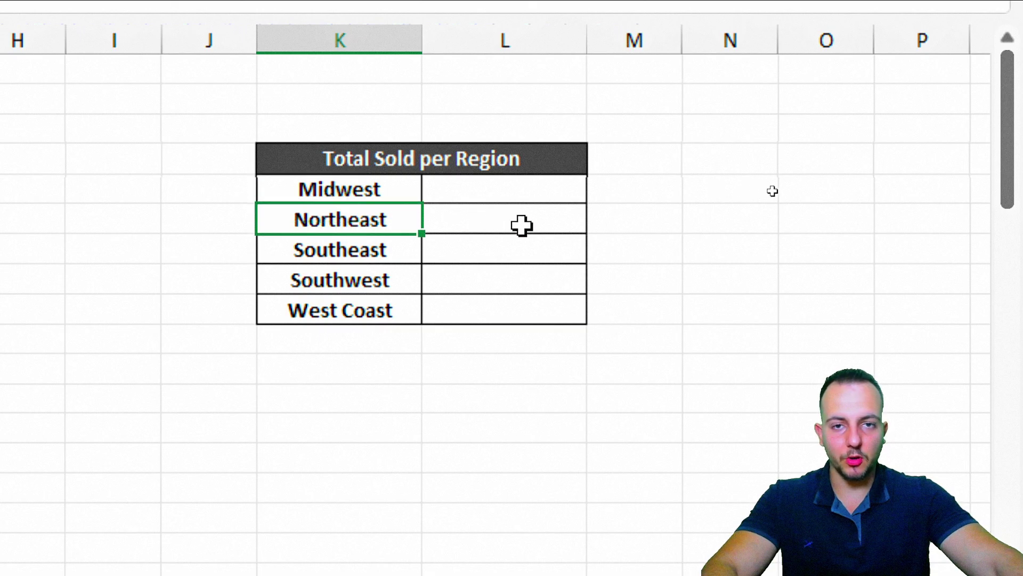
pyautogui.click(410, 253)
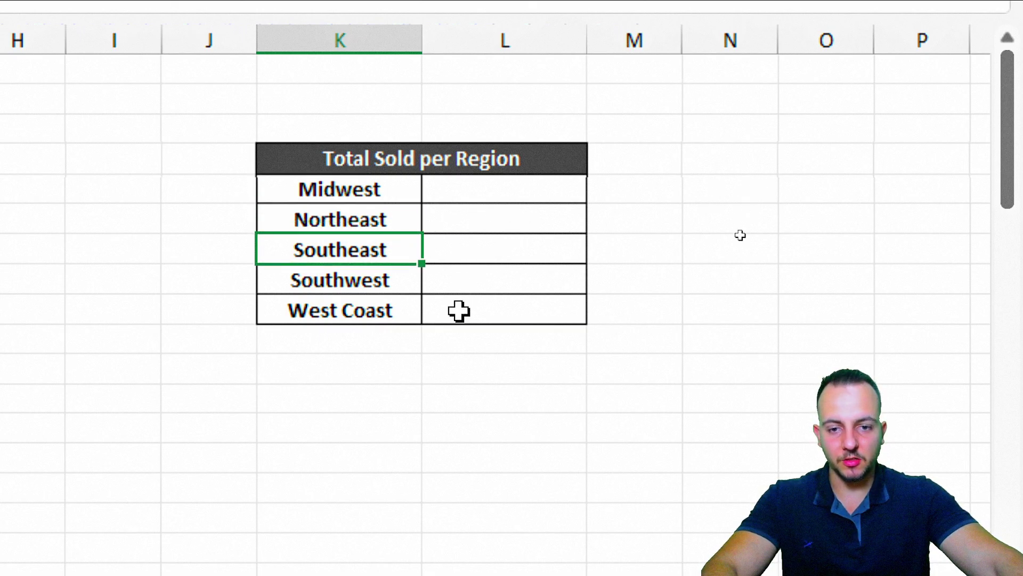
# Begin a SUMIF formula in cell L5 beside Midwest, using the whole Region column C:C as its range
pyautogui.click(522, 193)
pyautogui.write('=sumif')
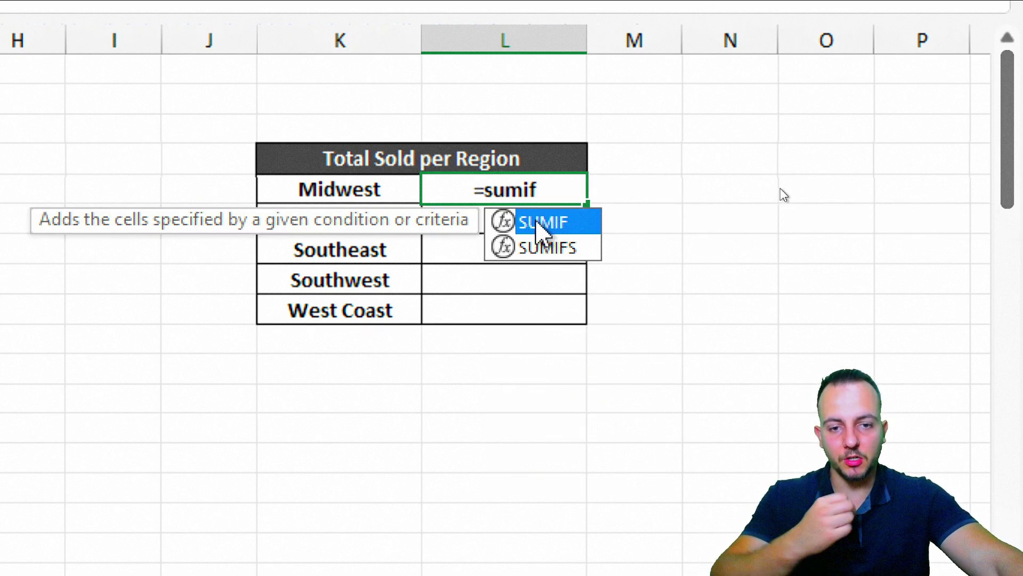
pyautogui.doubleClick(541, 226)
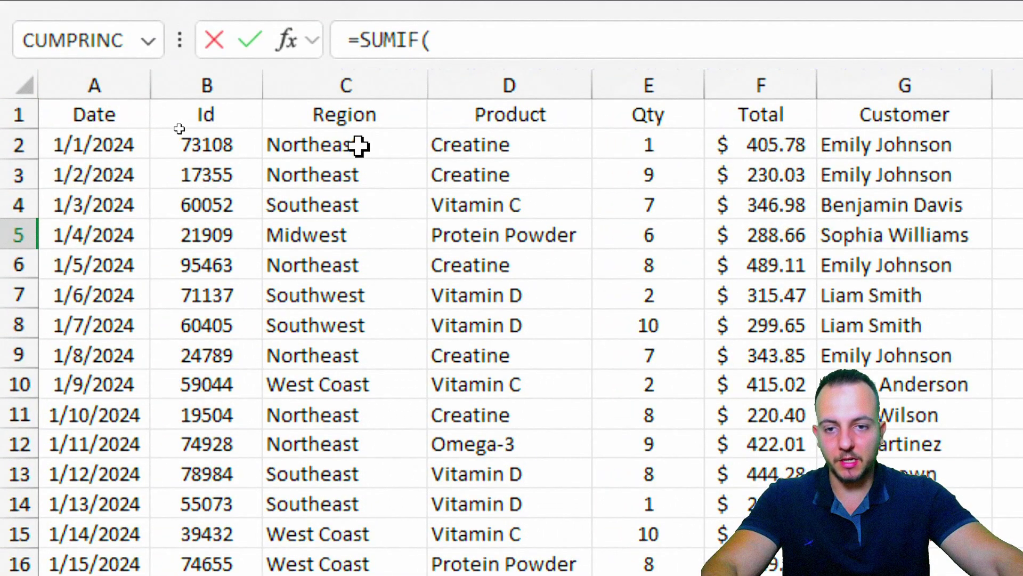
pyautogui.moveTo(362, 148); pyautogui.dragTo(365, 393)
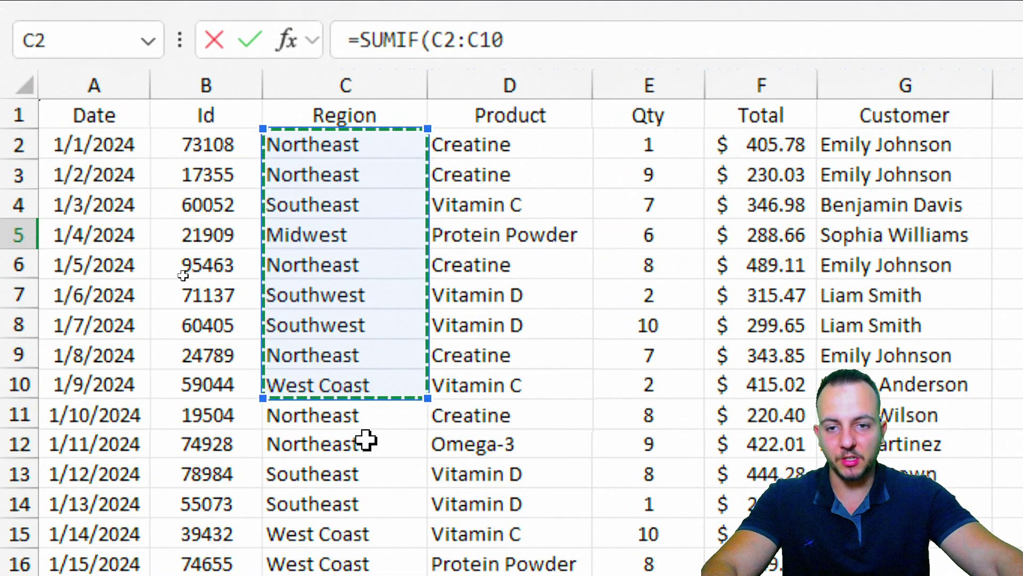
pyautogui.click(379, 76)
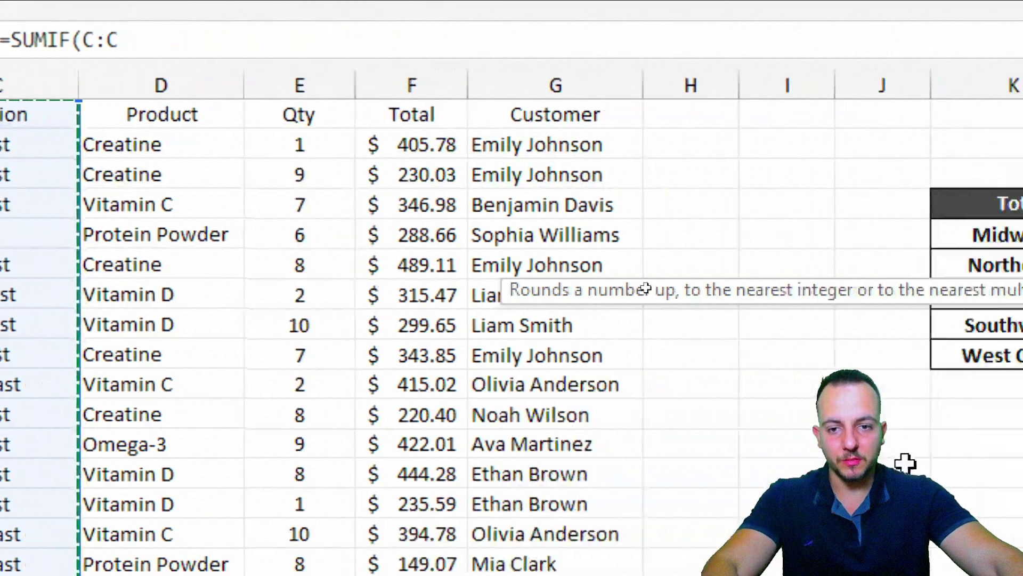
pyautogui.write(',')
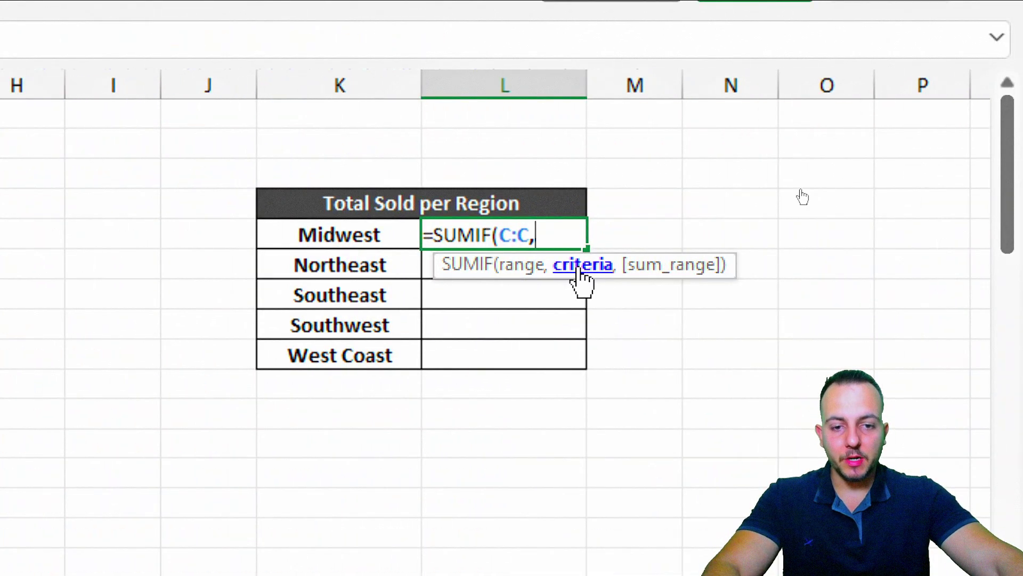
# Use the Midwest cell K5 as the criteria of the SUMIF formula
pyautogui.click(384, 233)
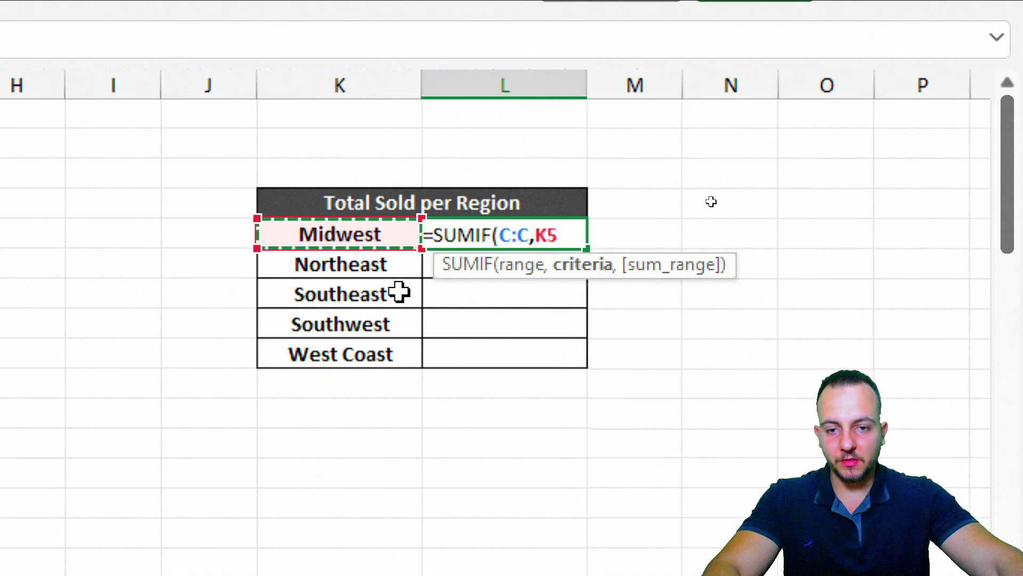
pyautogui.click(368, 265)
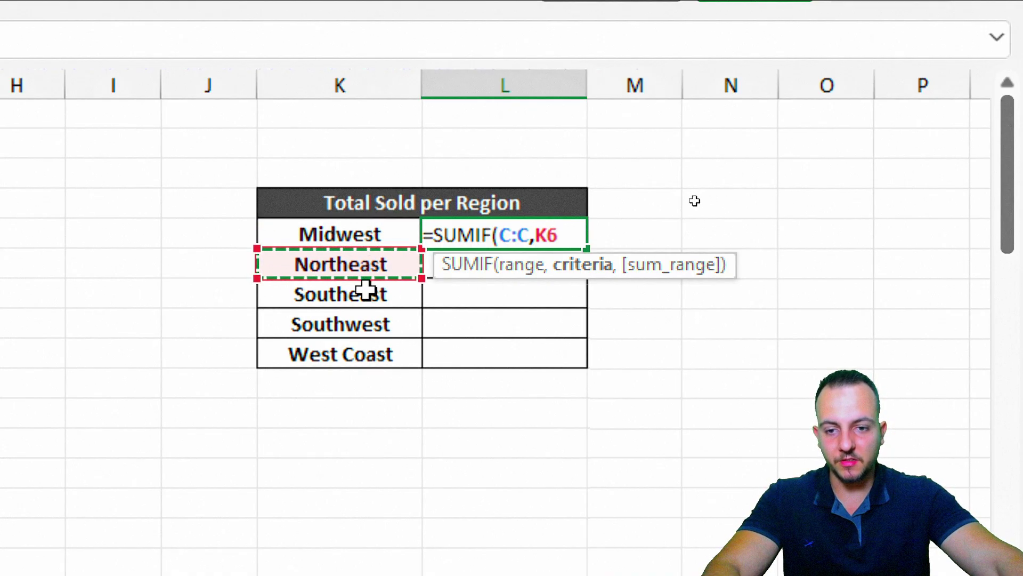
pyautogui.click(379, 298)
pyautogui.click(386, 238)
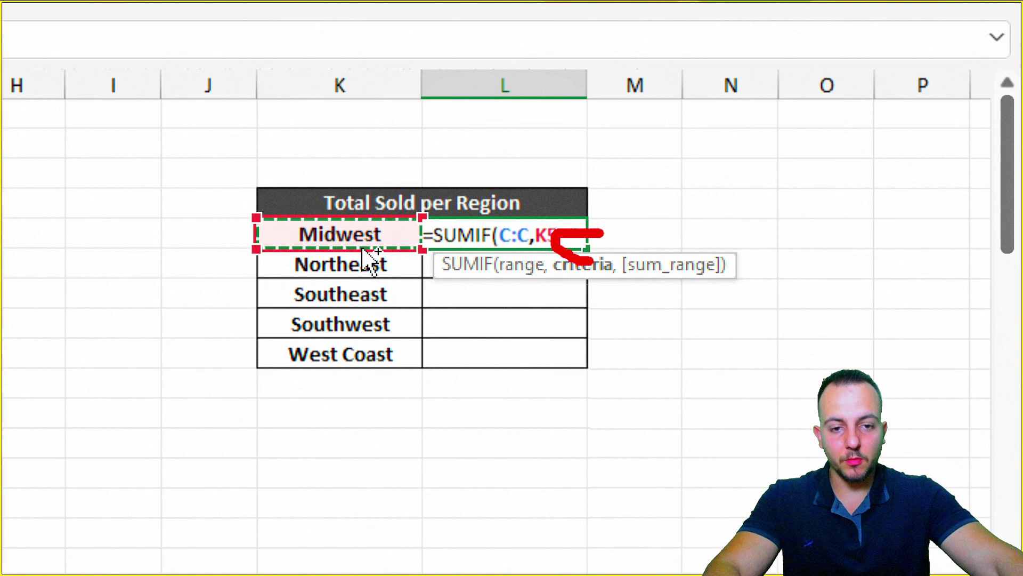
pyautogui.moveTo(590, 279)
pyautogui.mouseDown()
pyautogui.moveTo(590, 336)
pyautogui.moveTo(608, 312)
pyautogui.mouseUp()
pyautogui.moveTo(254, 213); pyautogui.dragTo(422, 249)
pyautogui.moveTo(232, 363); pyautogui.dragTo(231, 266)
pyautogui.press('Escape')
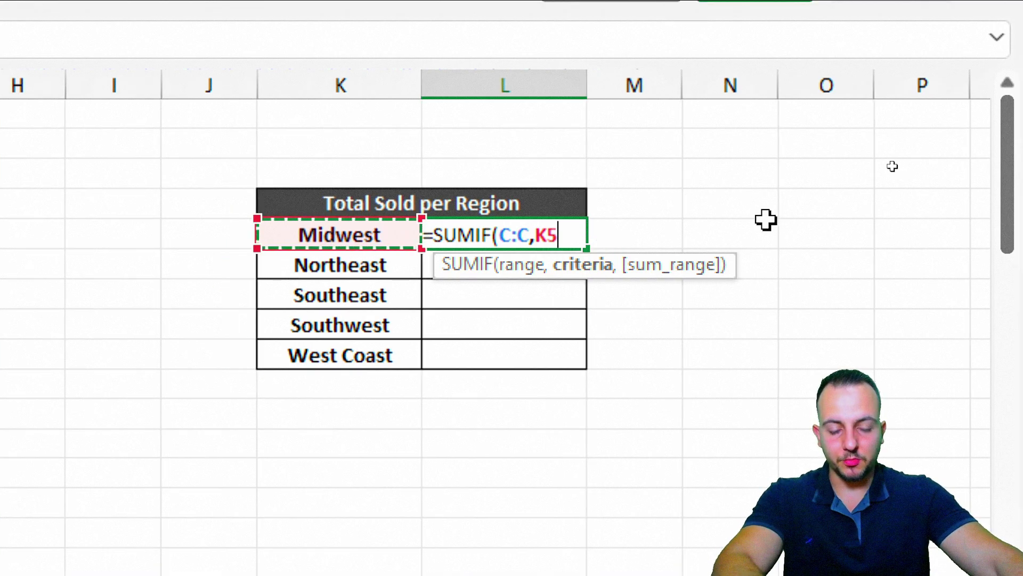
# Complete the SUMIF formula in L5 with the whole Total column F:F as sum range and fill it down to L9
pyautogui.write(',')
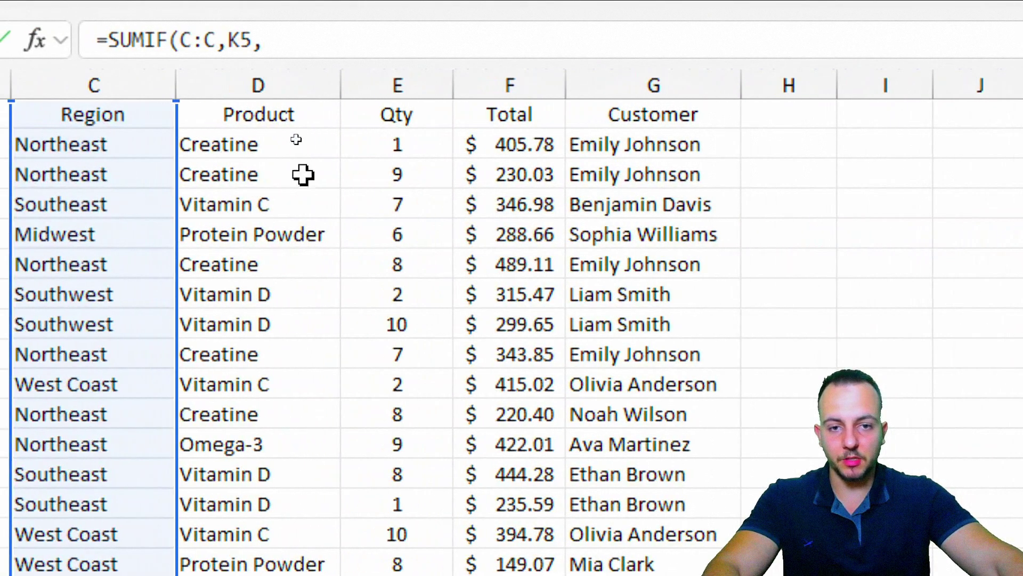
pyautogui.click(533, 77)
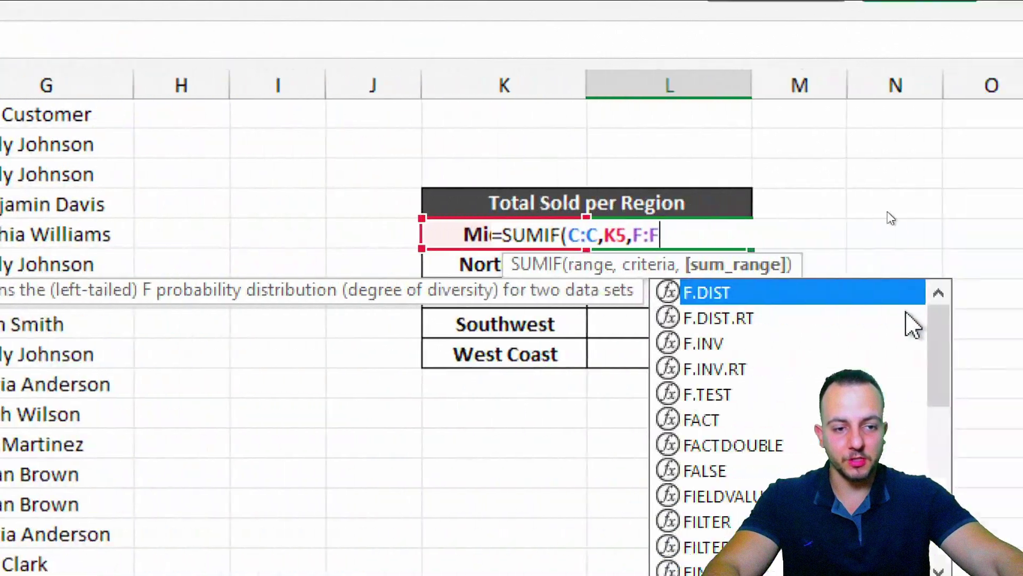
pyautogui.write(')')
pyautogui.press('Return')
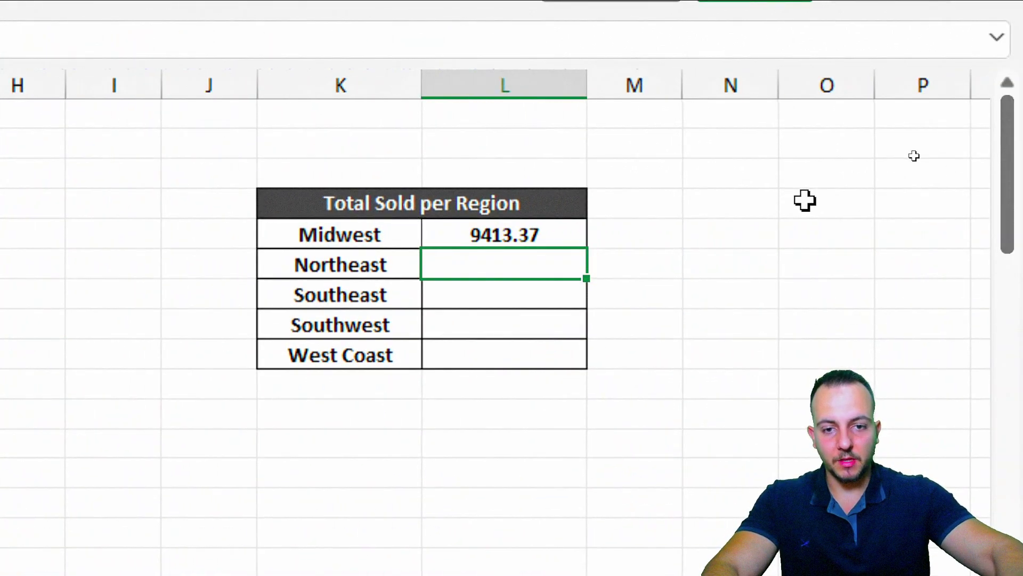
pyautogui.click(561, 238)
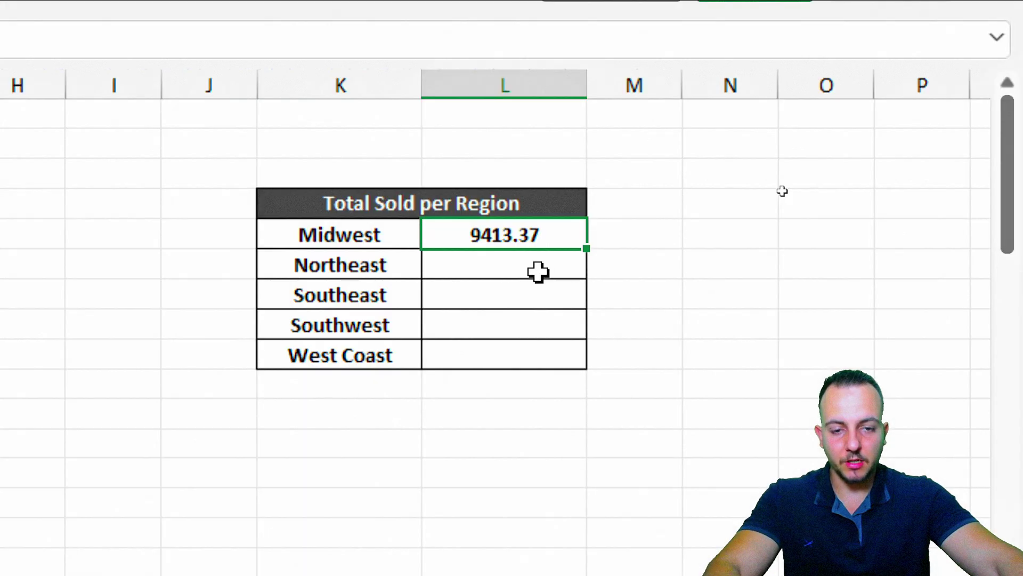
pyautogui.moveTo(590, 247); pyautogui.dragTo(557, 367)
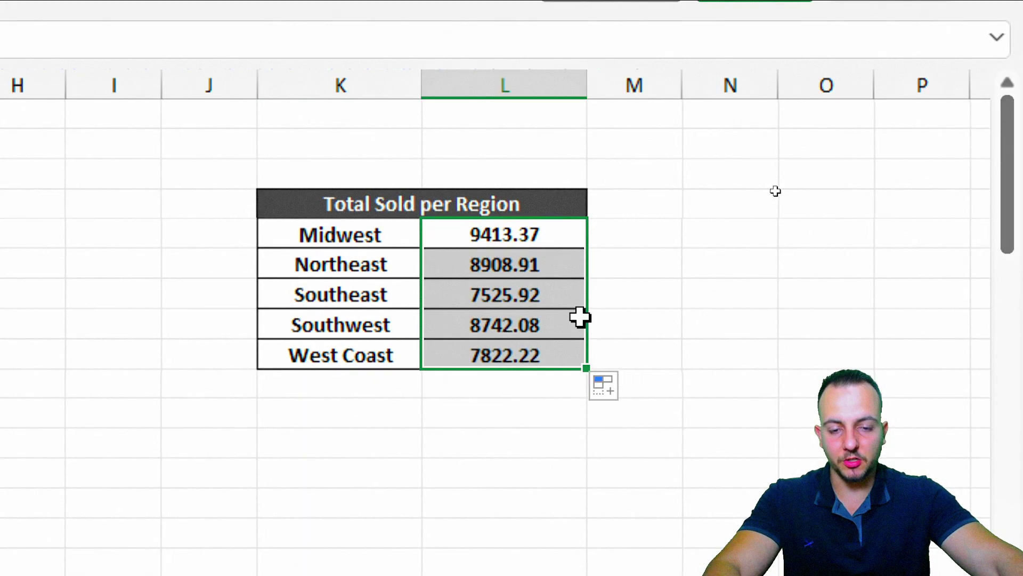
# Apply the green-yellow-red color scale and the accounting number format to the totals in L5:L9
pyautogui.moveTo(505, 233); pyautogui.dragTo(505, 354)
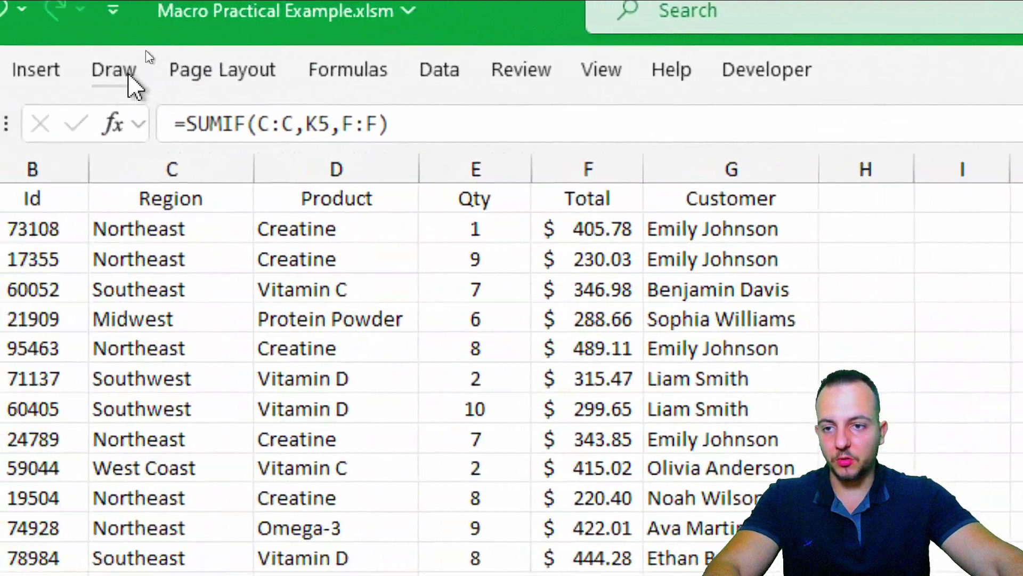
pyautogui.click(117, 71)
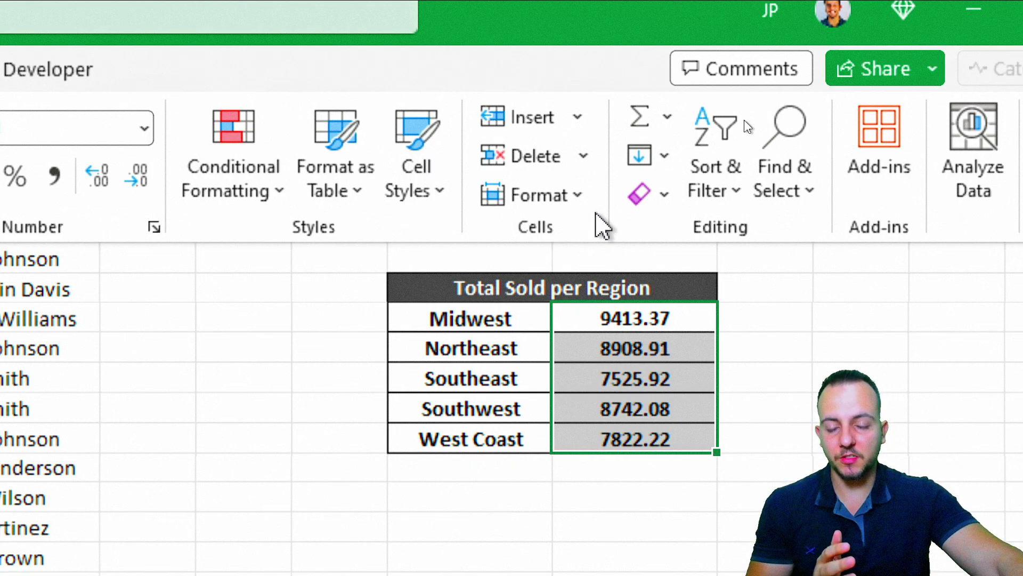
pyautogui.click(242, 187)
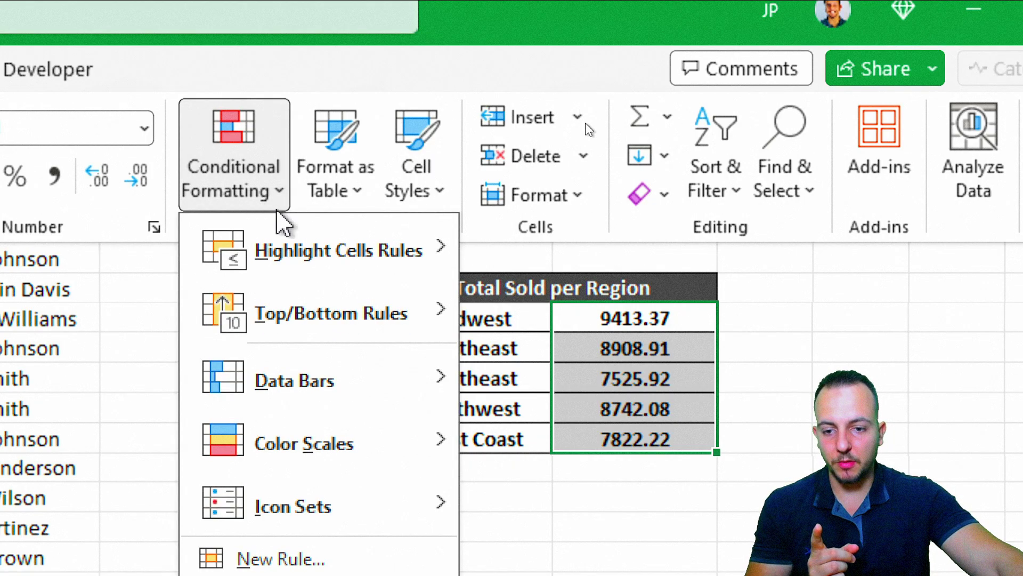
pyautogui.moveTo(350, 465)
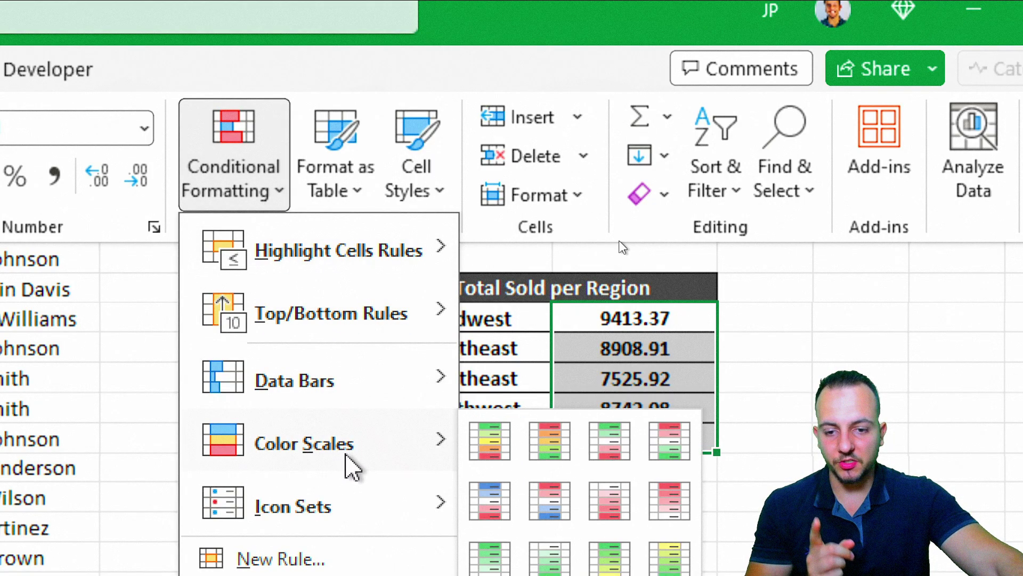
pyautogui.click(488, 444)
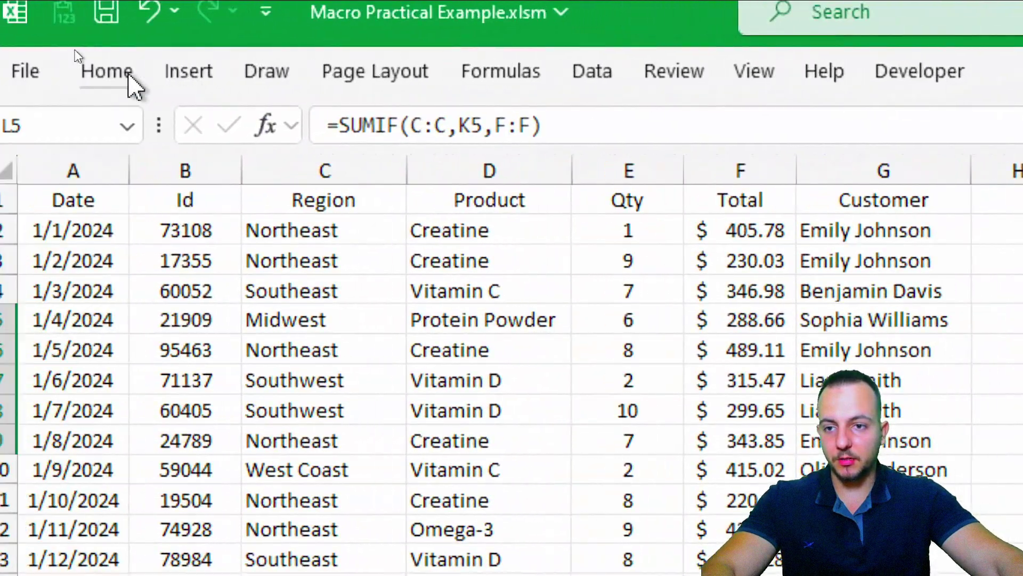
pyautogui.click(130, 76)
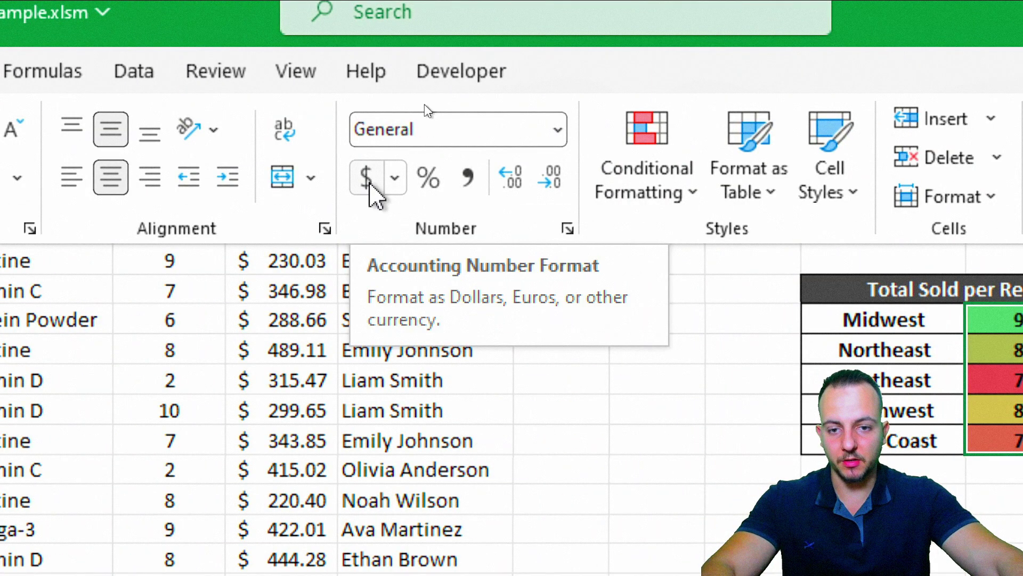
pyautogui.click(368, 181)
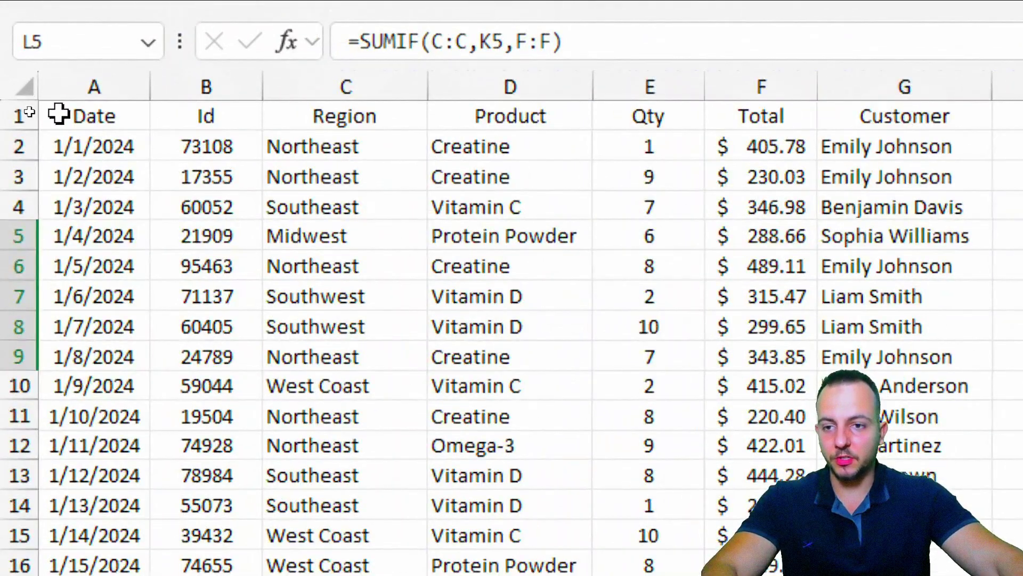
# Select cell A1 and stop recording the macro
pyautogui.click(58, 115)
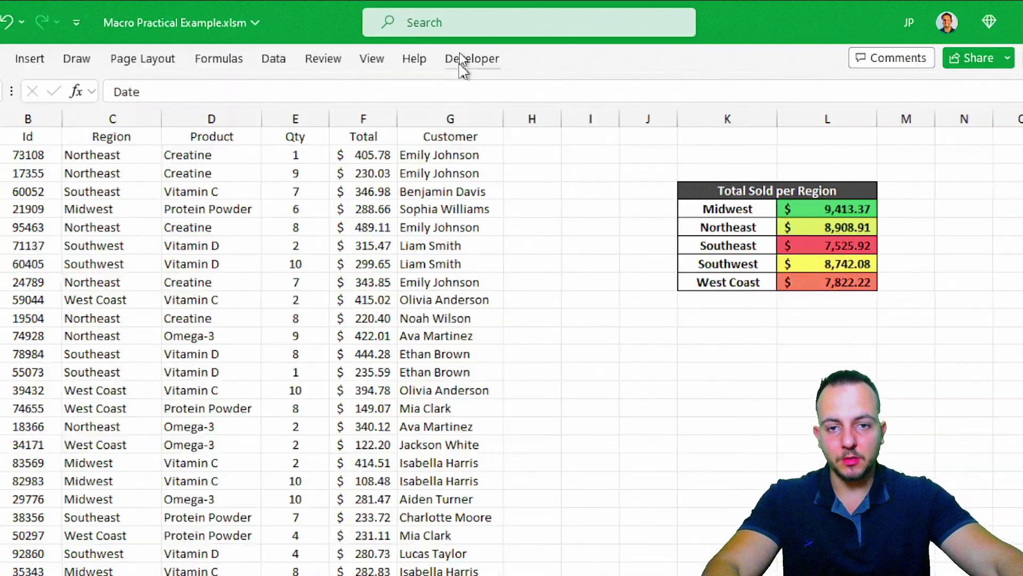
pyautogui.click(468, 49)
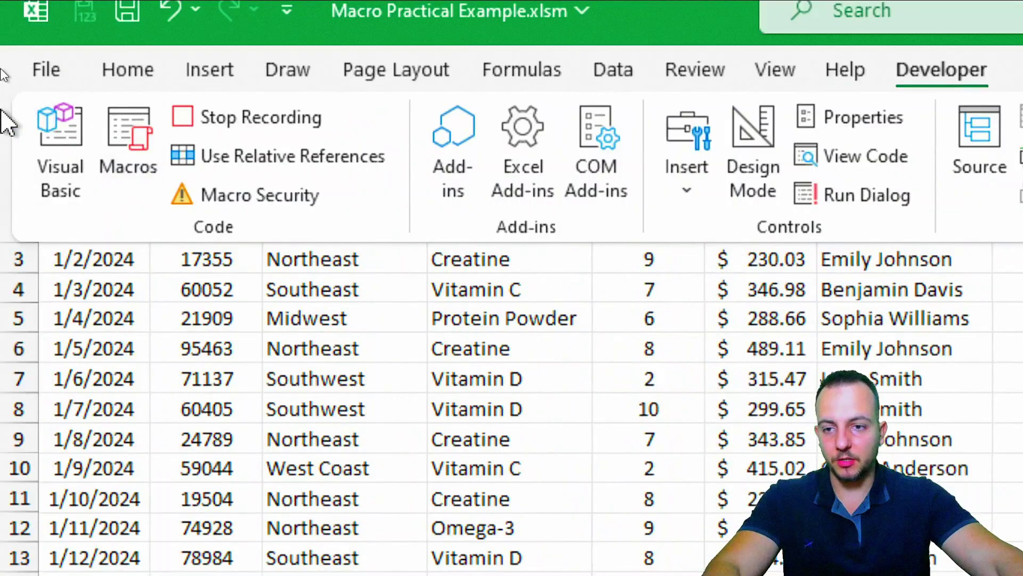
pyautogui.click(273, 128)
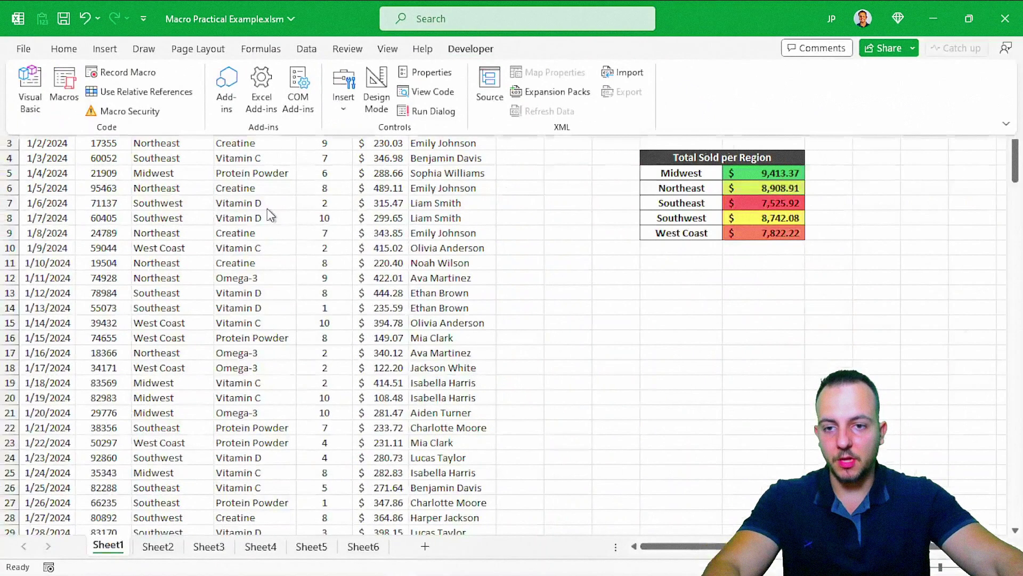
pyautogui.click(322, 277)
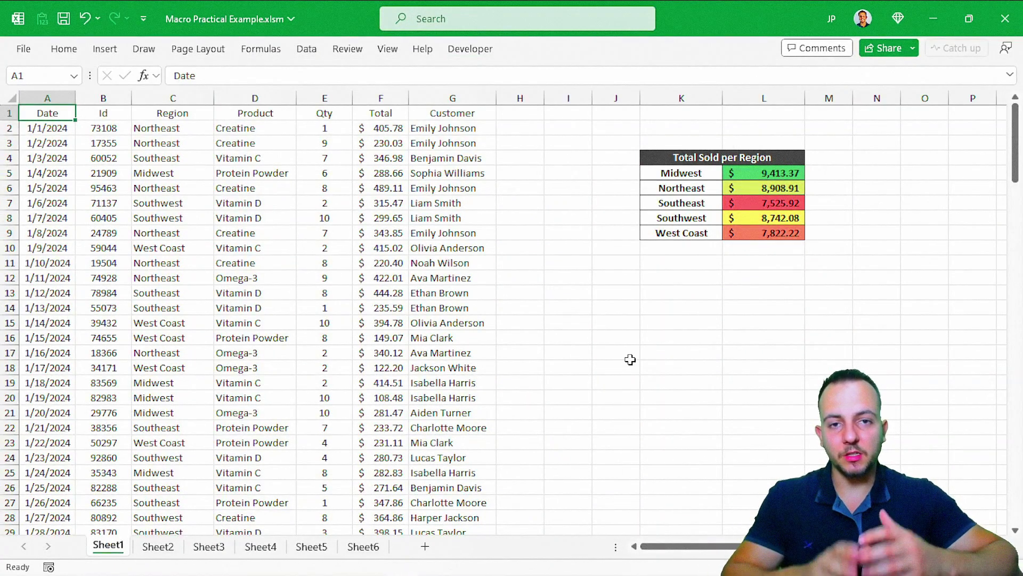
# Look through the other data sheets up to Sheet6 and return to Sheet1
pyautogui.hotkey('ctrl', 'pagedown')
pyautogui.hotkey('ctrl', 'pagedown')
pyautogui.hotkey('ctrl', 'pagedown')
pyautogui.hotkey('ctrl', 'pagedown')
pyautogui.hotkey('ctrl', 'pagedown')
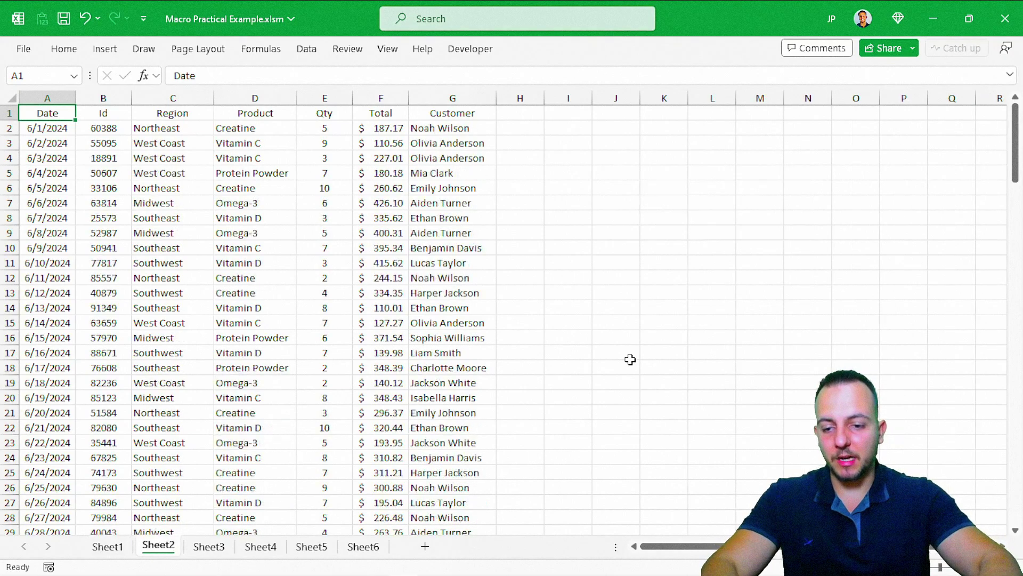
pyautogui.hotkey('ctrl', 'pageup')
pyautogui.hotkey('ctrl', 'pageup')
pyautogui.hotkey('ctrl', 'pageup')
pyautogui.hotkey('ctrl', 'pageup')
pyautogui.hotkey('ctrl', 'pageup')
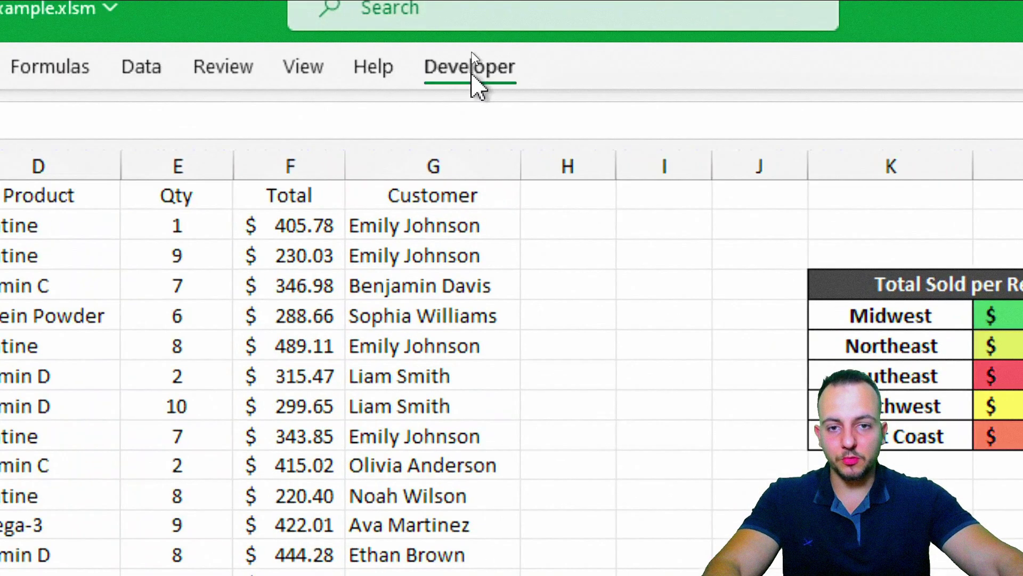
# Check the Create_Analysis entry in the list of macros without running it
pyautogui.click(470, 49)
pyautogui.click(118, 170)
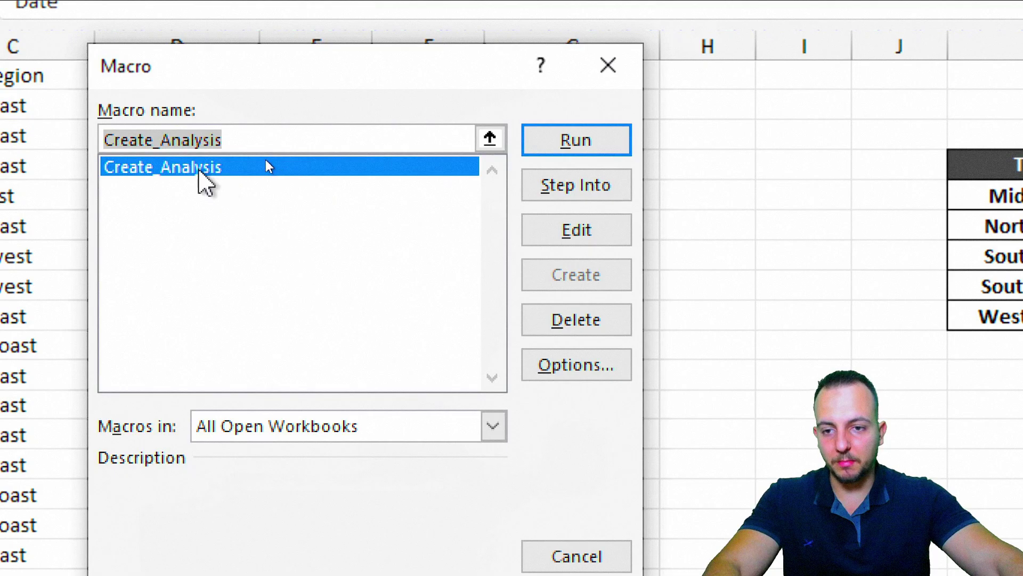
pyautogui.click(201, 170)
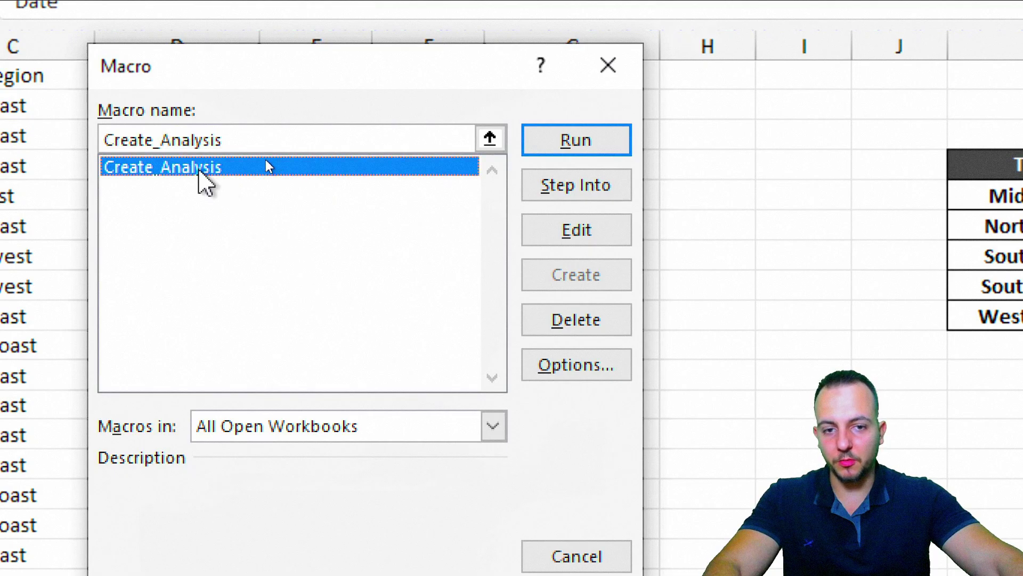
pyautogui.click(611, 77)
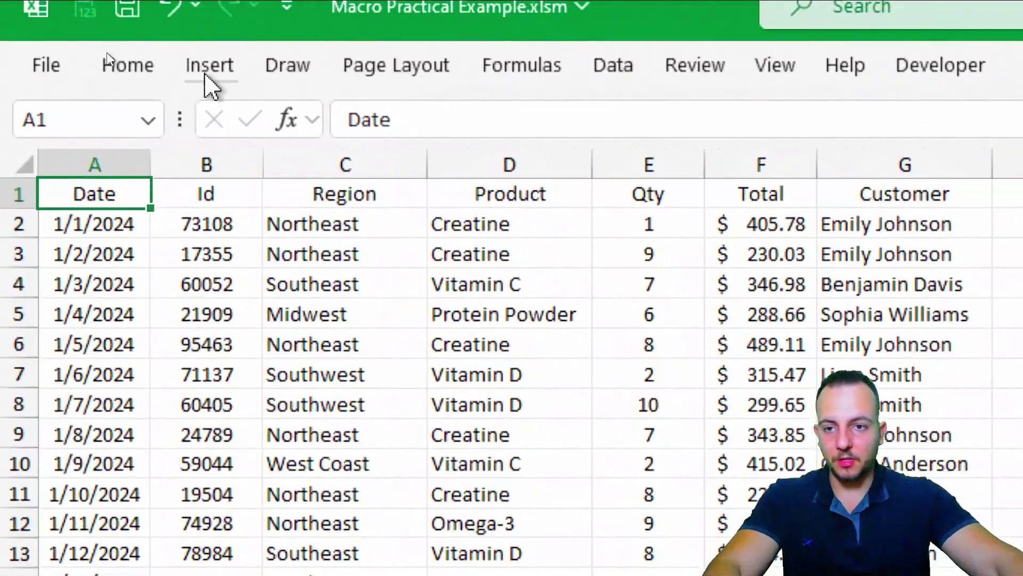
# Draw a rectangle shape over columns C and D, about rows 4 to 8, with the text Create Analysis
pyautogui.click(208, 68)
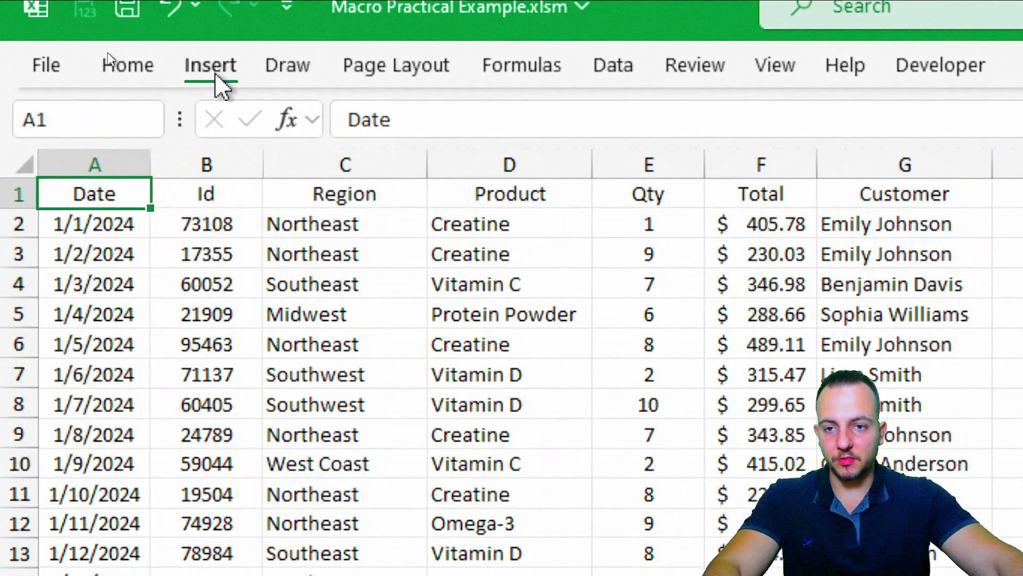
pyautogui.click(399, 183)
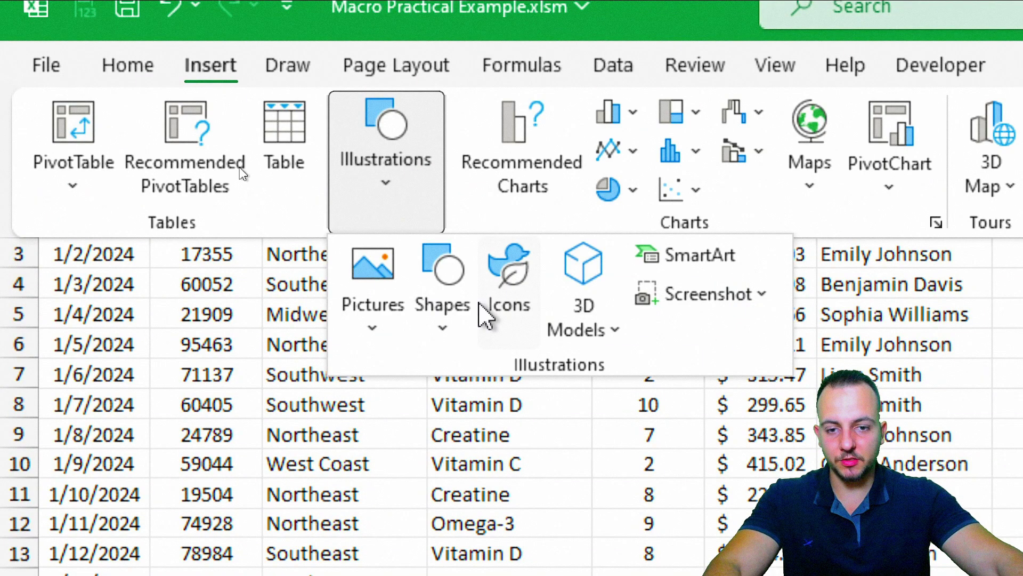
pyautogui.click(455, 320)
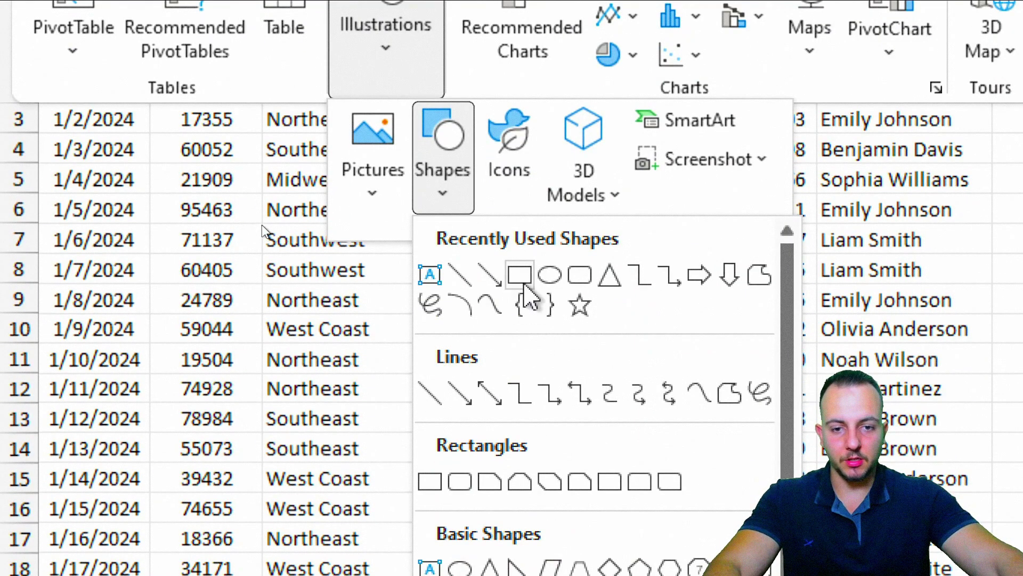
pyautogui.click(521, 275)
pyautogui.moveTo(262, 163)
pyautogui.mouseDown()
pyautogui.moveTo(434, 270)
pyautogui.moveTo(530, 258)
pyautogui.moveTo(500, 271)
pyautogui.mouseUp()
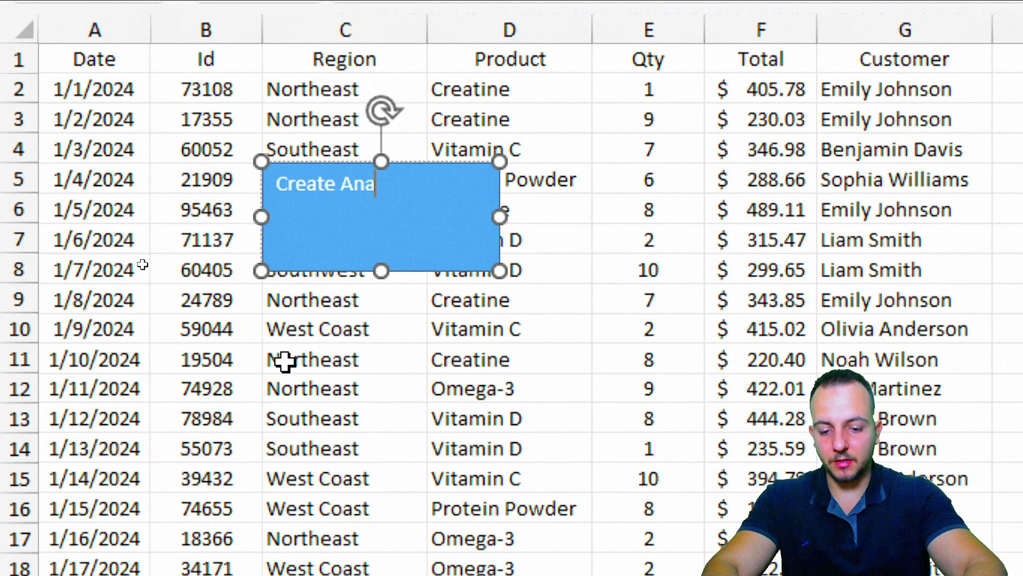
# Enlarge the Create Analysis text in the rectangle, make it bold and center it horizontally and vertically
pyautogui.tripleClick(408, 184)
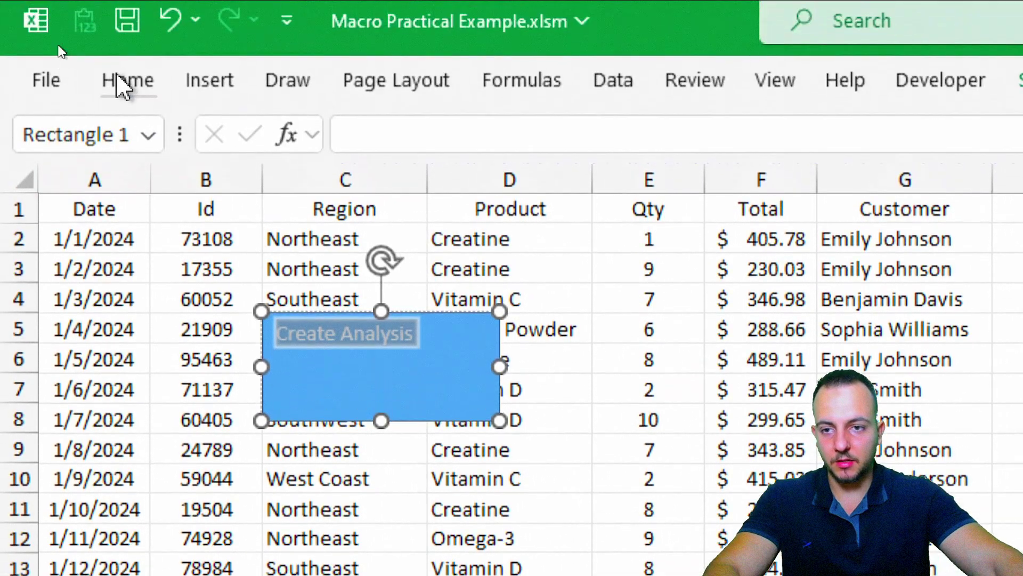
pyautogui.click(125, 83)
pyautogui.click(453, 138)
pyautogui.click(452, 138)
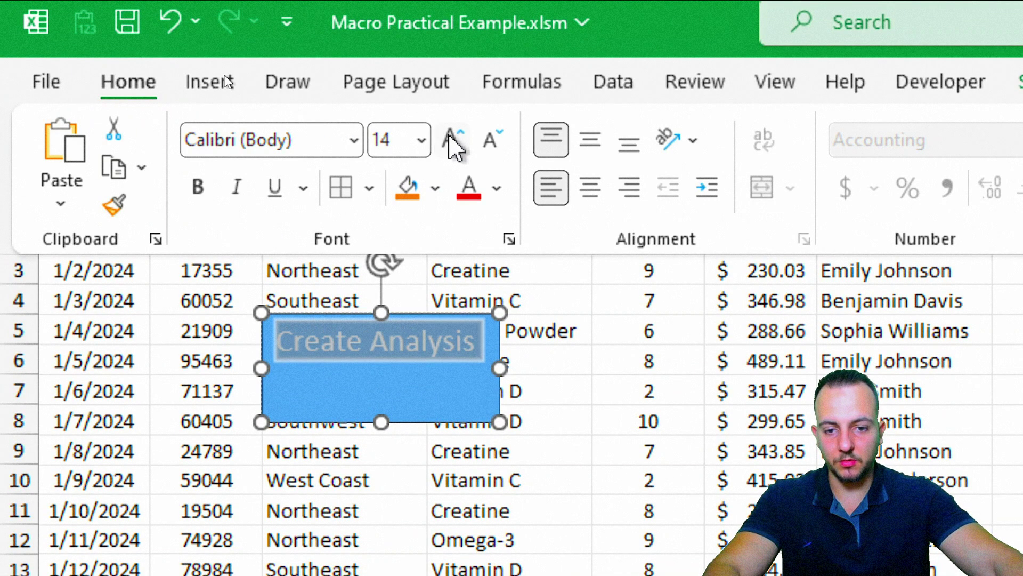
pyautogui.click(452, 138)
pyautogui.click(590, 140)
pyautogui.click(589, 187)
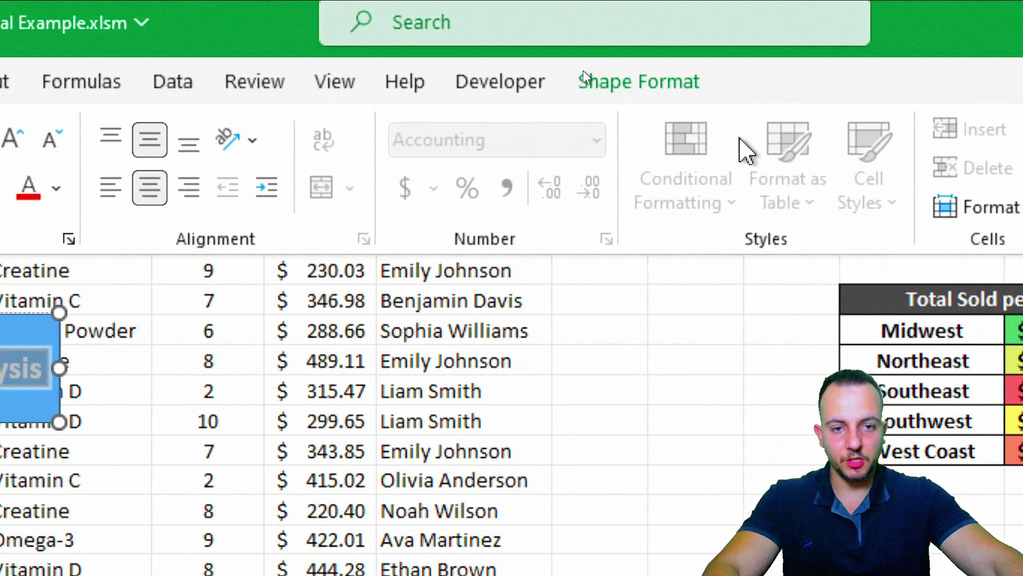
# Give the Create Analysis rectangle the glossy orange shape style with a shadow and white text
pyautogui.click(674, 90)
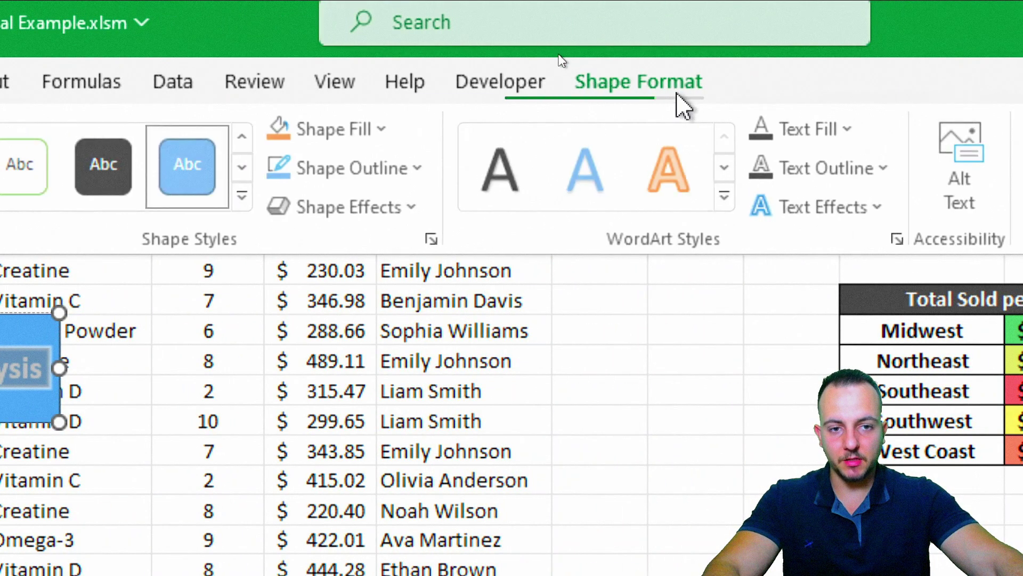
pyautogui.click(247, 196)
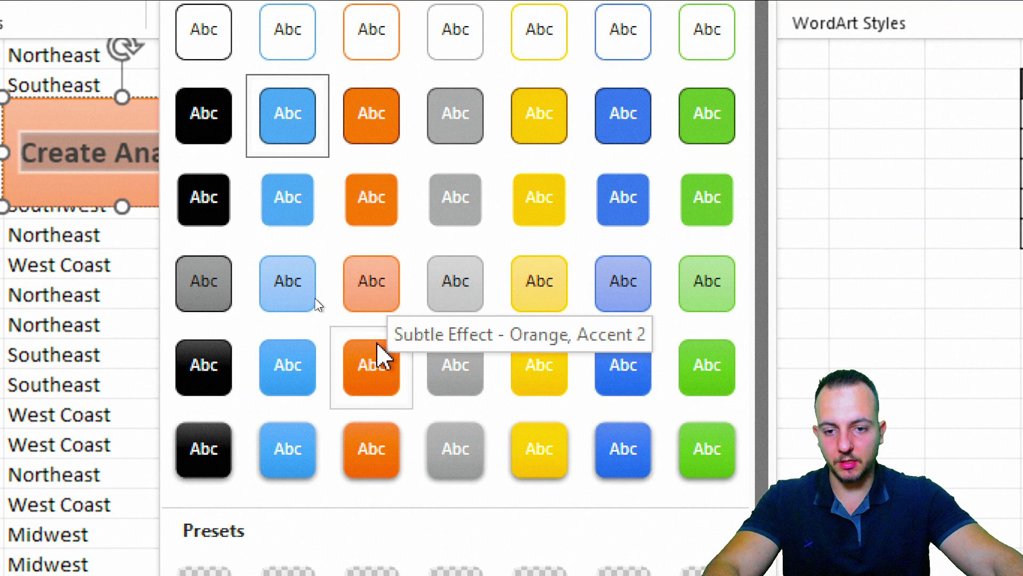
pyautogui.click(371, 450)
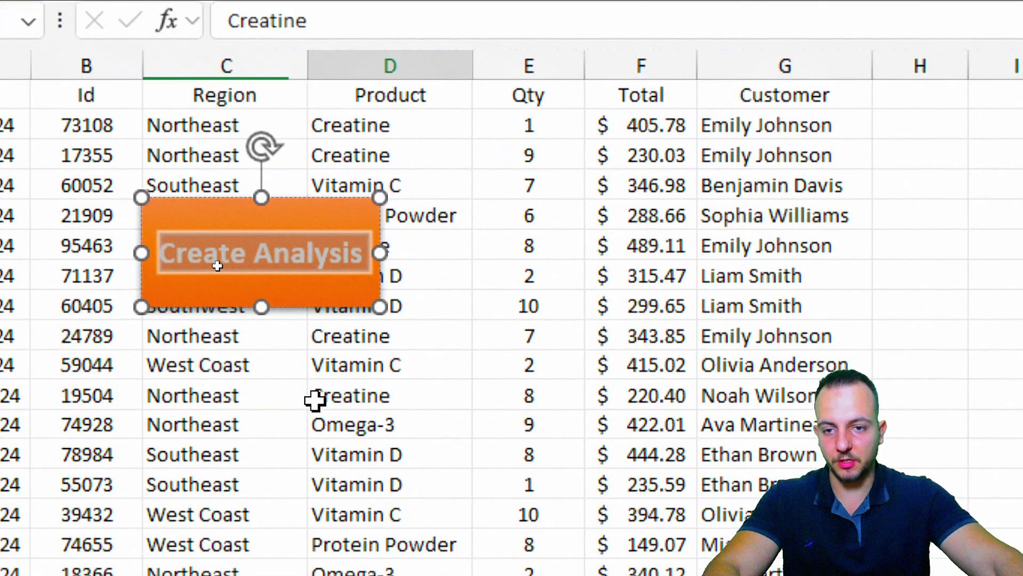
# Move the Create Analysis shape into the empty columns H to J between the data and the Total Sold per Region table
pyautogui.click(320, 397)
pyautogui.moveTo(326, 302); pyautogui.dragTo(1022, 216)
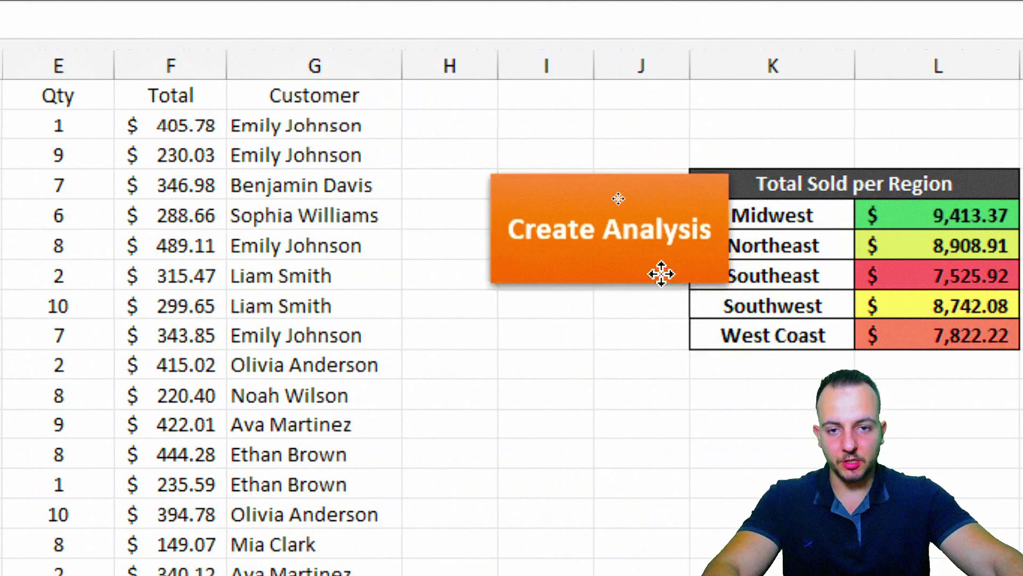
pyautogui.moveTo(585, 217); pyautogui.dragTo(600, 221)
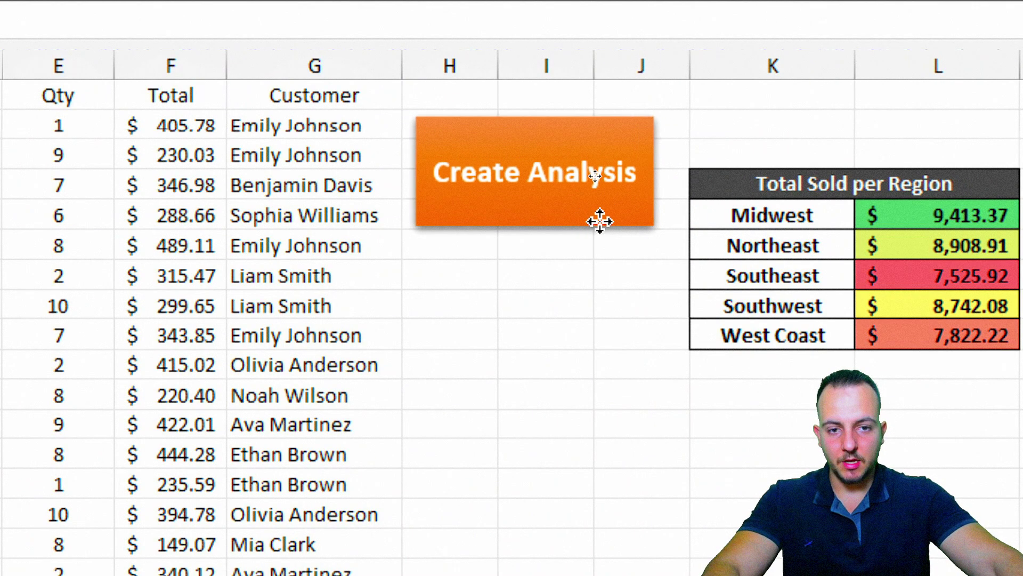
pyautogui.click(559, 282)
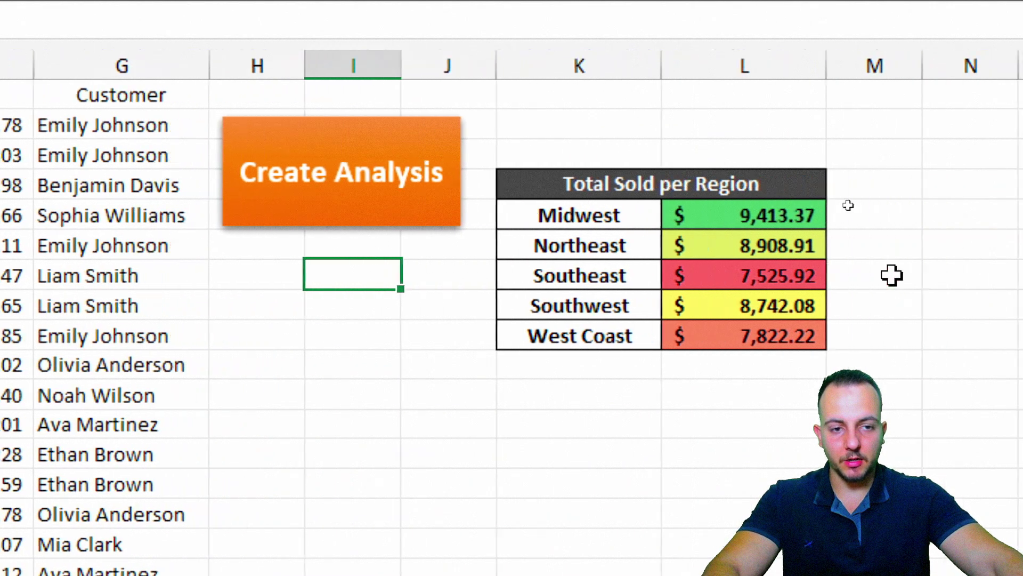
pyautogui.click(212, 199)
pyautogui.click(206, 287)
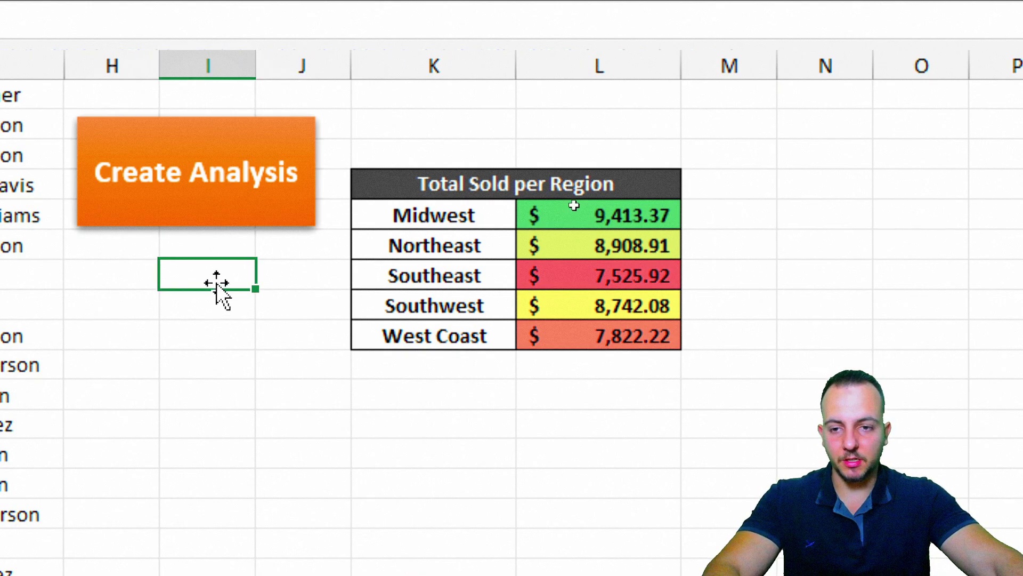
# Assign the Create_Analysis macro to the orange Create Analysis shape on Sheet1
pyautogui.click(260, 208)
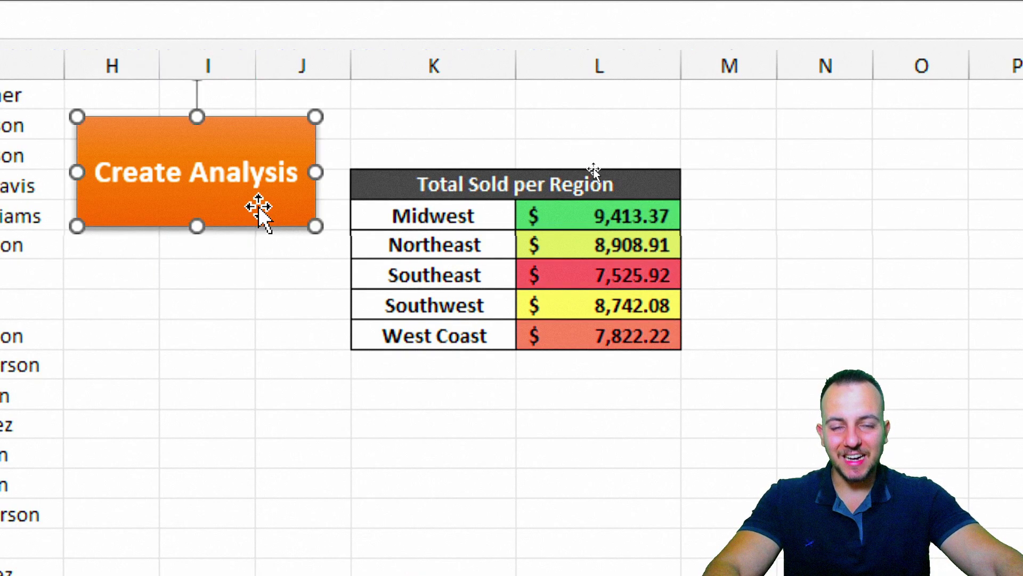
pyautogui.rightClick(220, 203)
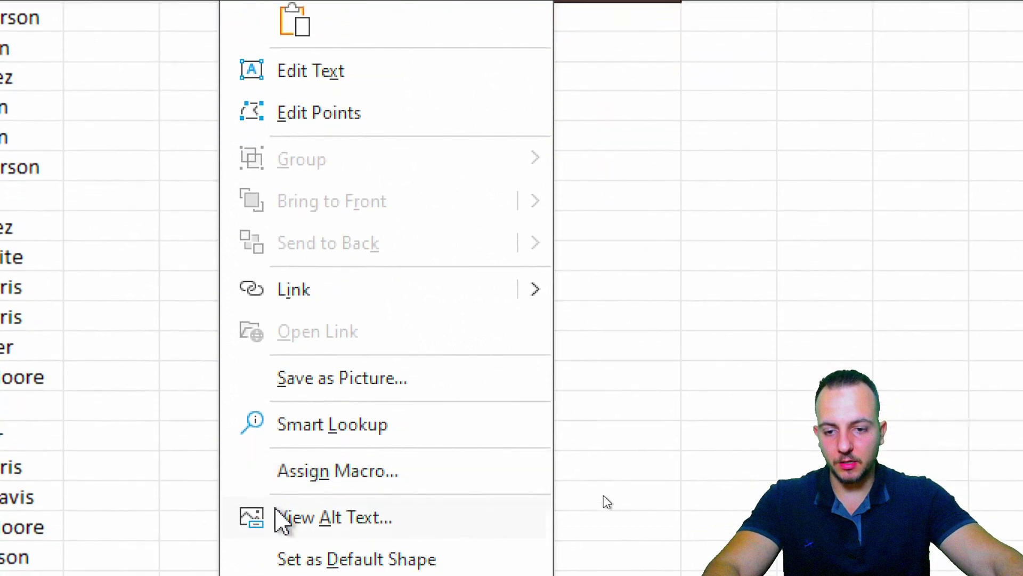
pyautogui.click(367, 382)
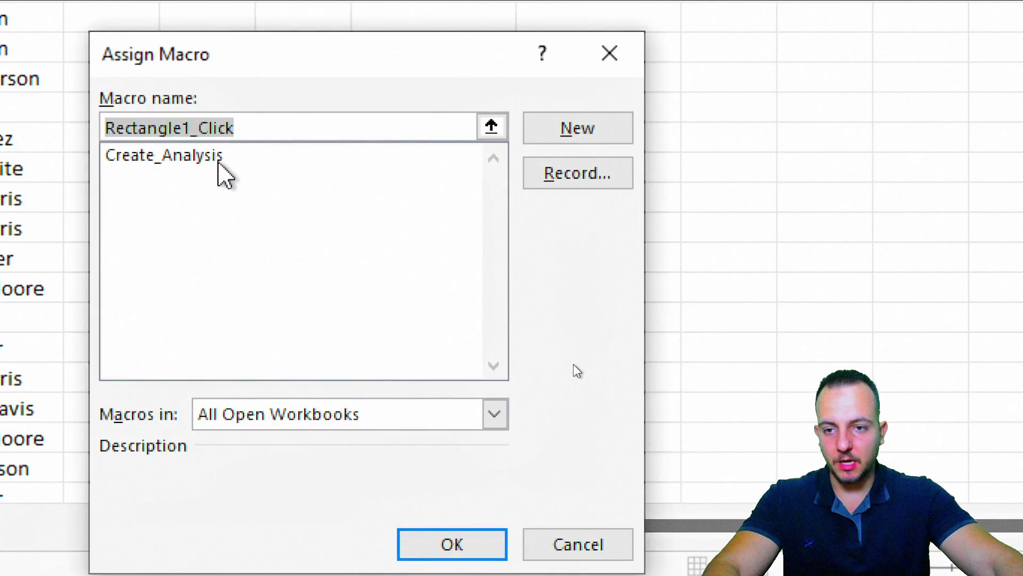
pyautogui.click(198, 158)
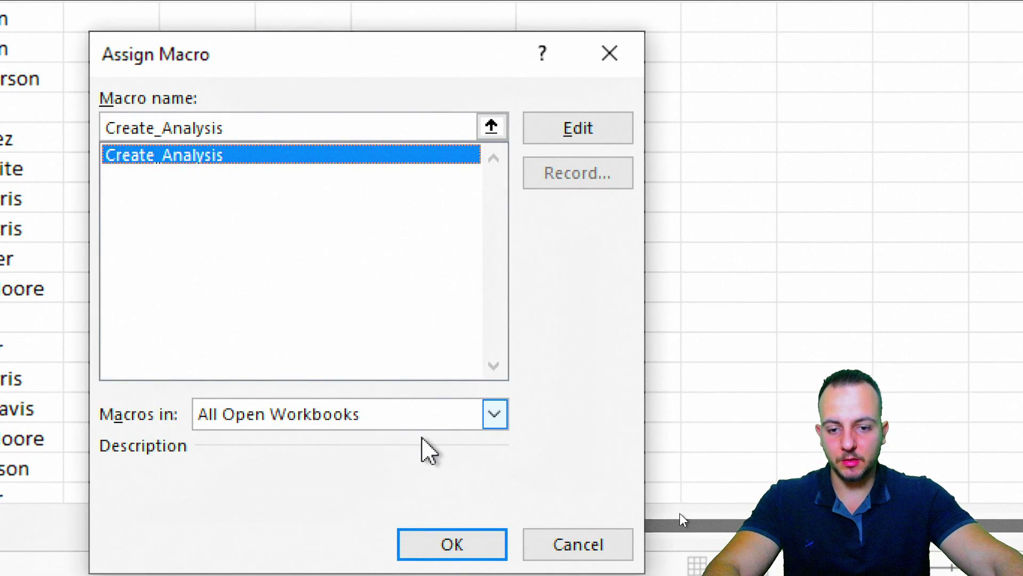
pyautogui.click(445, 548)
pyautogui.click(592, 293)
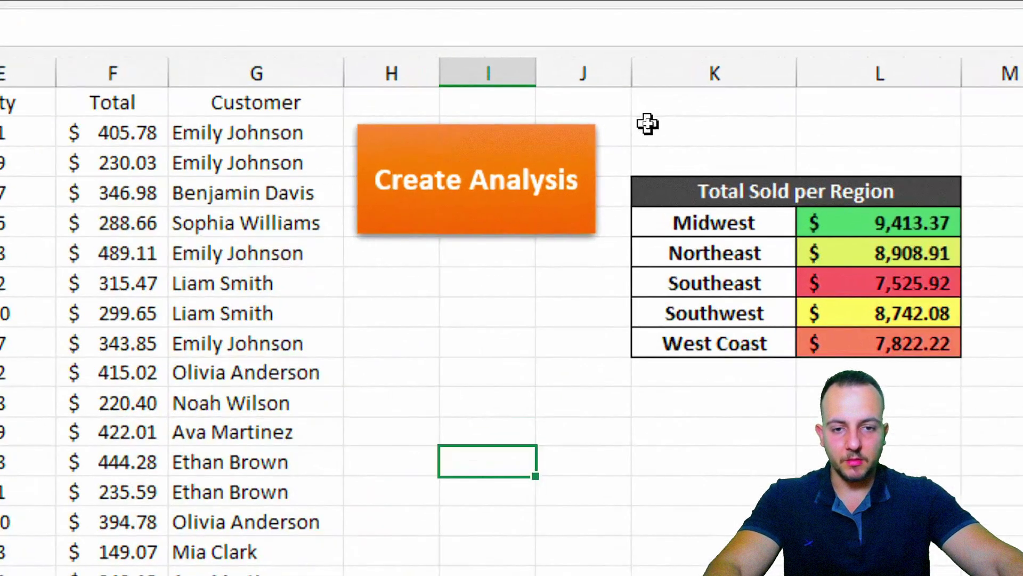
# Copy the Create Analysis button from Sheet1 and paste it at cell H2 of Sheet2
pyautogui.rightClick(604, 131)
pyautogui.click(613, 254)
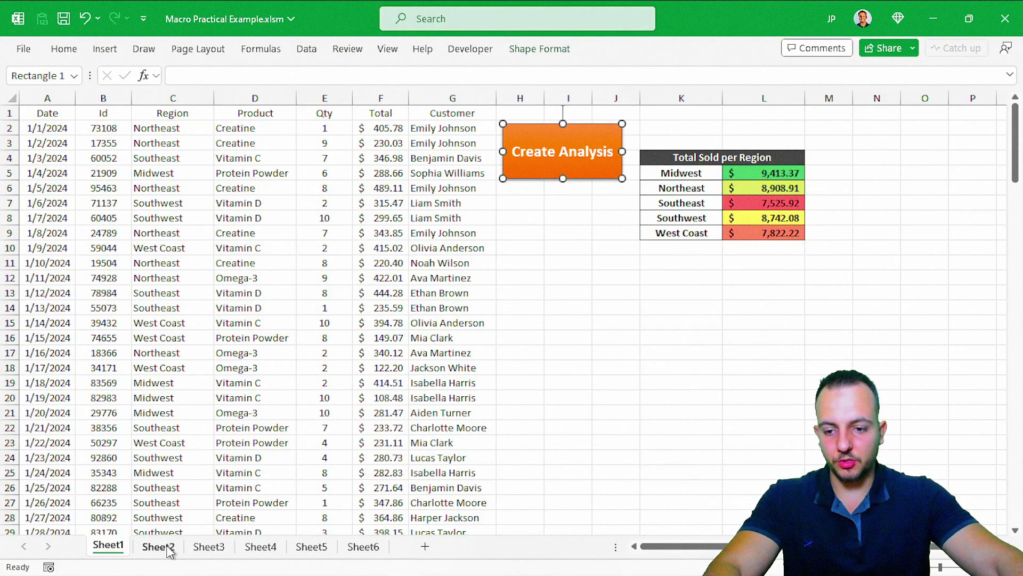
pyautogui.click(167, 549)
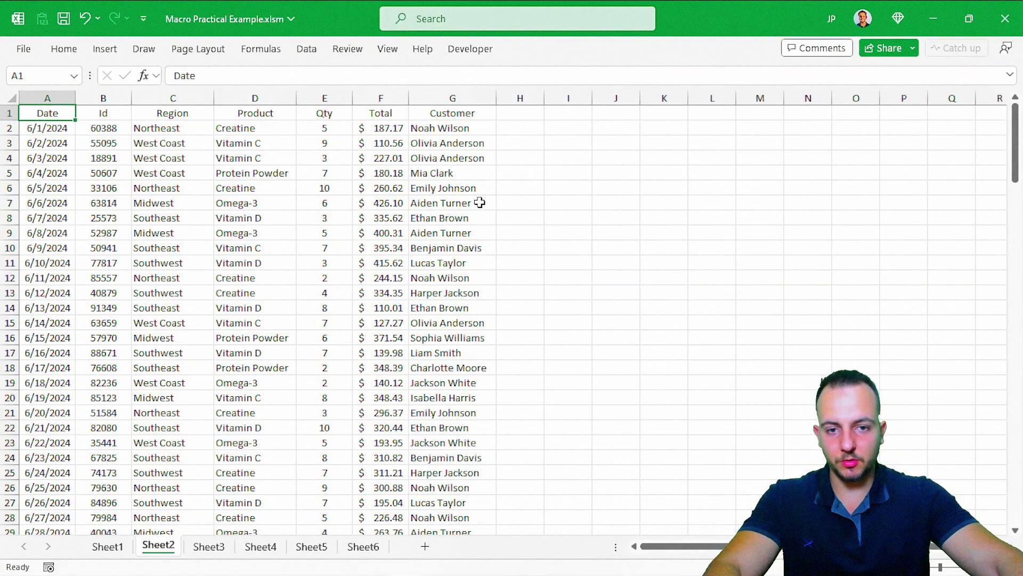
pyautogui.rightClick(526, 128)
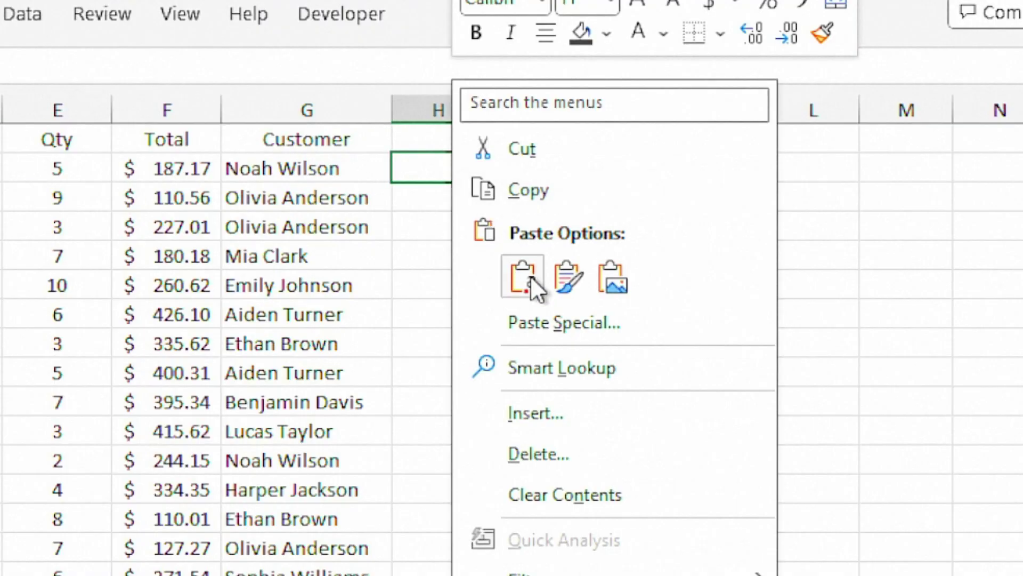
pyautogui.click(530, 276)
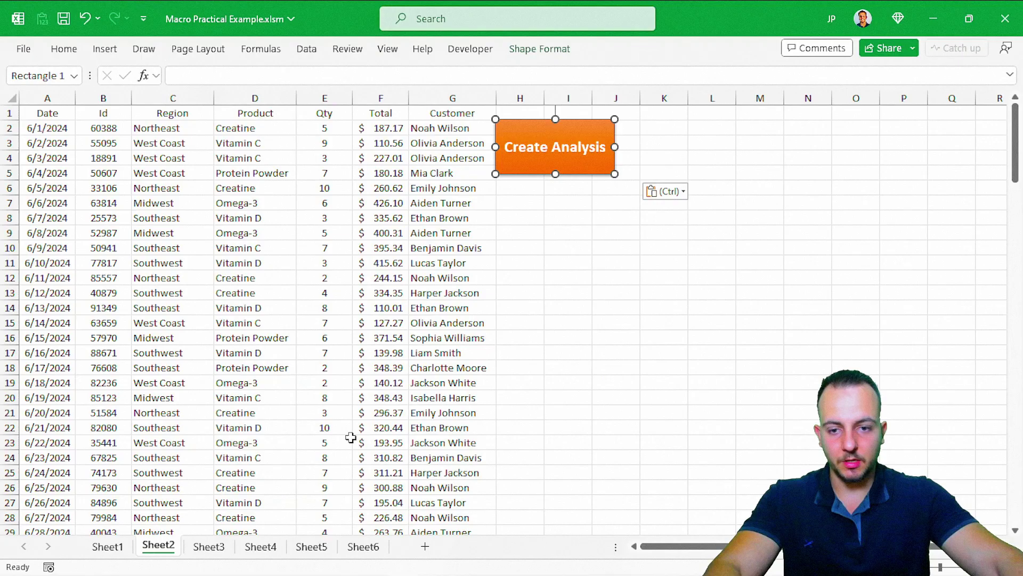
# Paste the copied Create Analysis button at cell H2 on Sheet3 and Sheet4
pyautogui.click(208, 545)
pyautogui.click(520, 133)
pyautogui.rightClick(520, 133)
pyautogui.click(599, 170)
pyautogui.click(261, 546)
pyautogui.rightClick(525, 128)
pyautogui.click(555, 176)
# Paste the Create Analysis button at cell H2 on Sheet5 and Sheet6, and deselect it
pyautogui.click(312, 546)
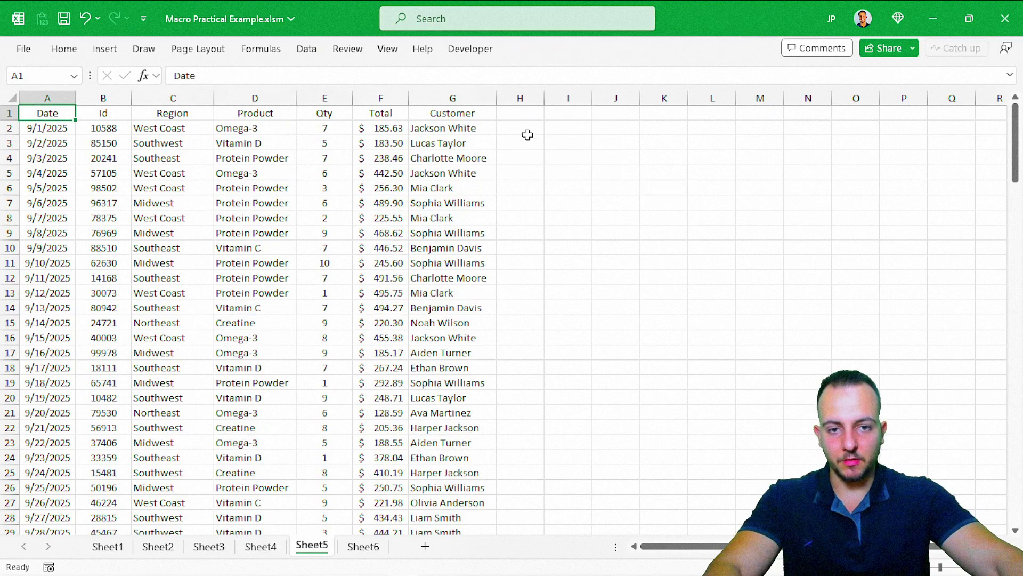
pyautogui.click(528, 133)
pyautogui.rightClick(529, 131)
pyautogui.click(557, 178)
pyautogui.click(363, 546)
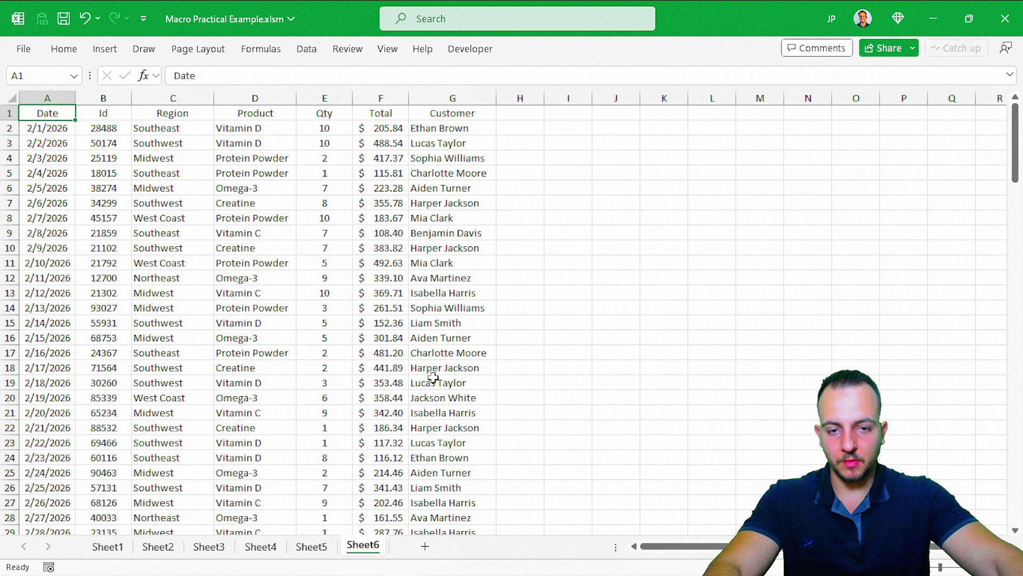
pyautogui.rightClick(525, 129)
pyautogui.click(557, 184)
pyautogui.click(568, 217)
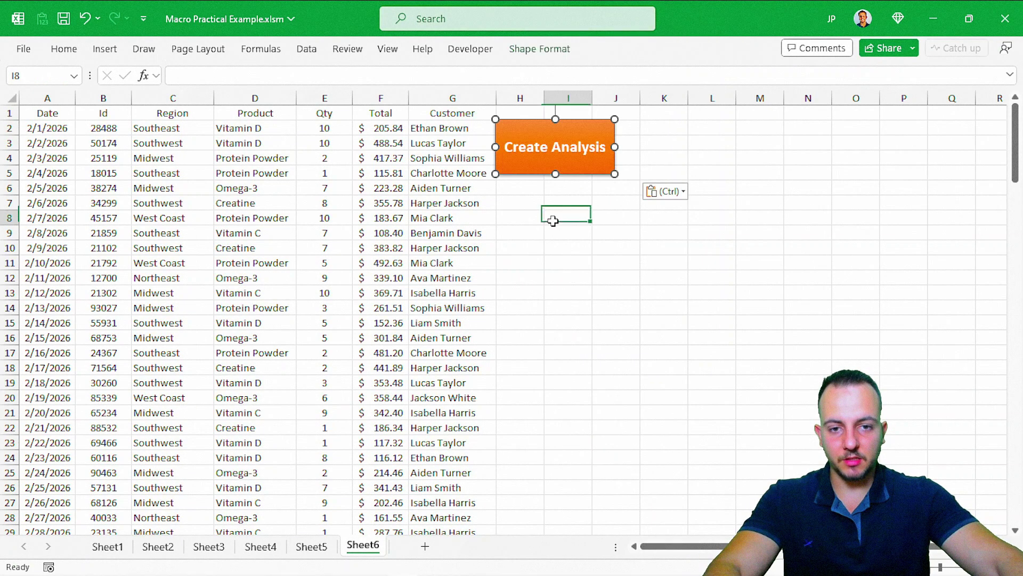
# Go back through the sheets to check the pasted Create Analysis buttons, returning to Sheet6
pyautogui.hotkey('ctrl', 'pageup')
pyautogui.hotkey('ctrl', 'pageup')
pyautogui.hotkey('ctrl', 'pageup')
pyautogui.hotkey('ctrl', 'pageup')
pyautogui.hotkey('ctrl', 'pagedown')
pyautogui.hotkey('ctrl', 'pagedown')
pyautogui.hotkey('ctrl', 'pagedown')
pyautogui.hotkey('ctrl', 'pagedown')
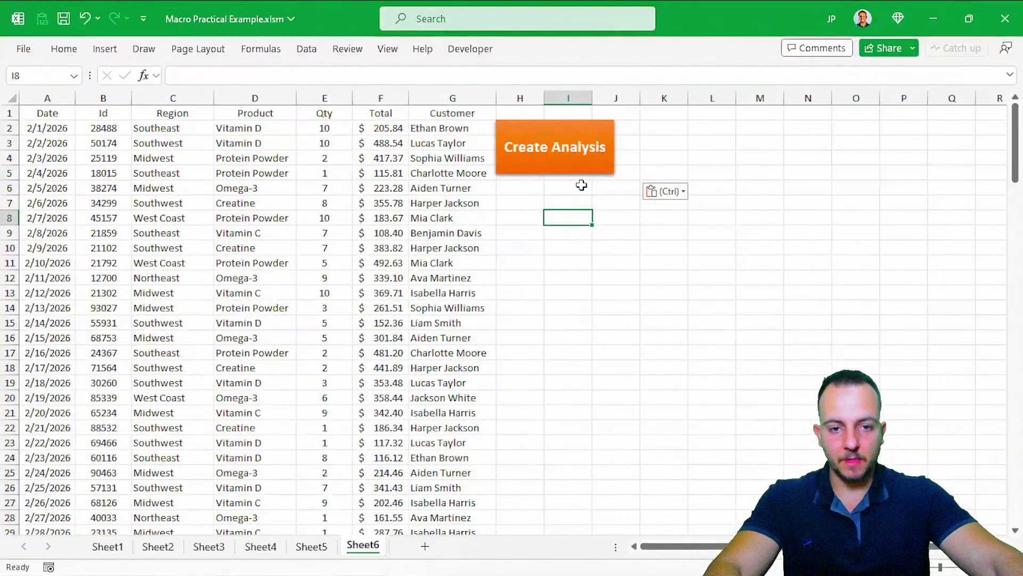
pyautogui.press('ctrl')
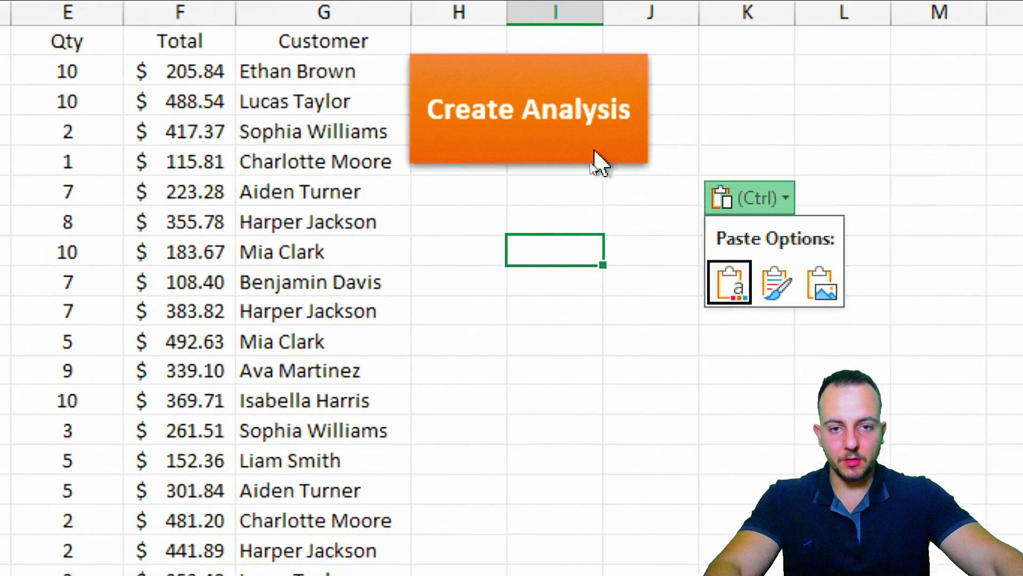
pyautogui.press('Escape')
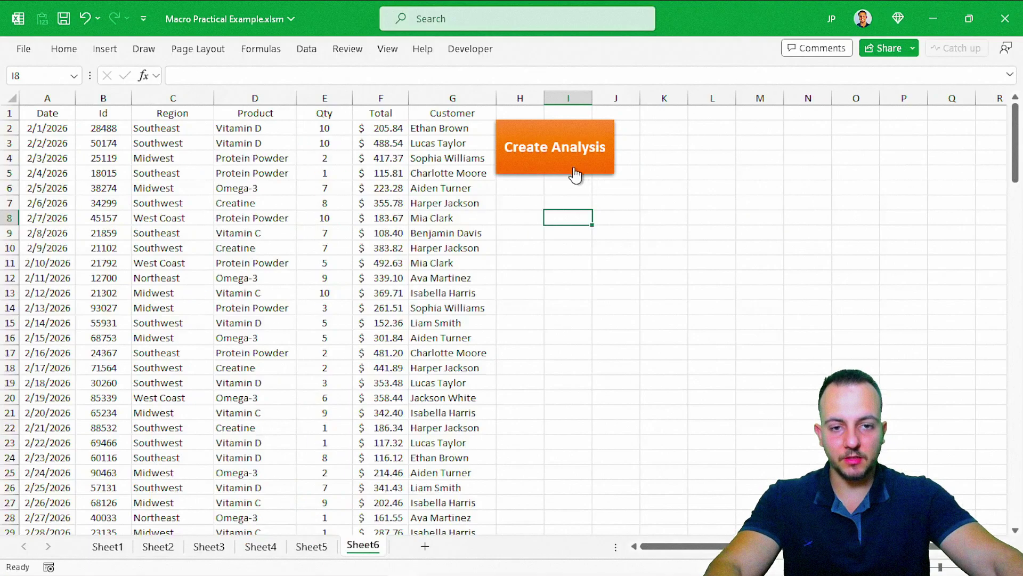
# Run the macro with the Create Analysis button on Sheet6, Sheet5 and Sheet4
pyautogui.click(576, 171)
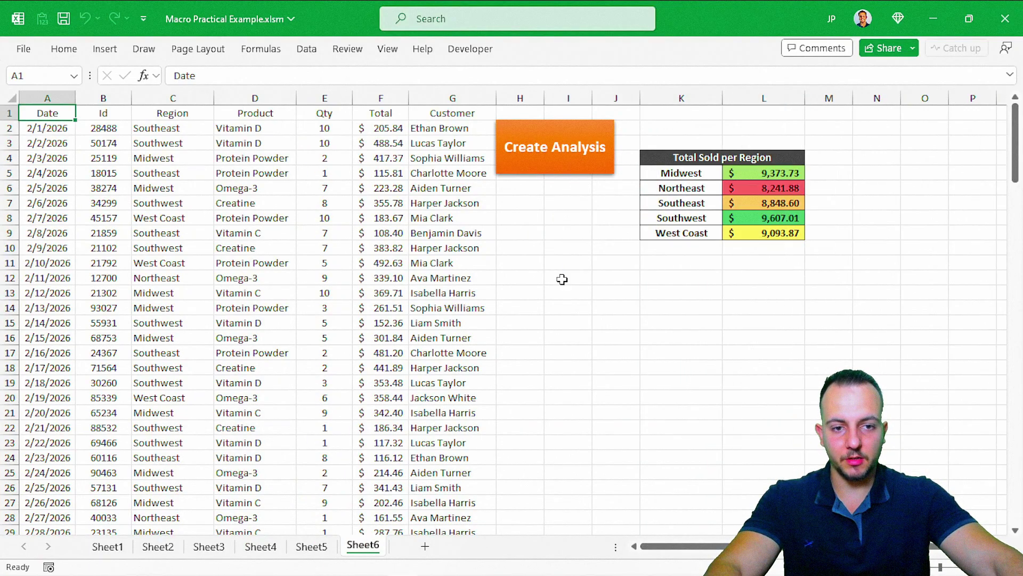
pyautogui.click(315, 547)
pyautogui.click(574, 170)
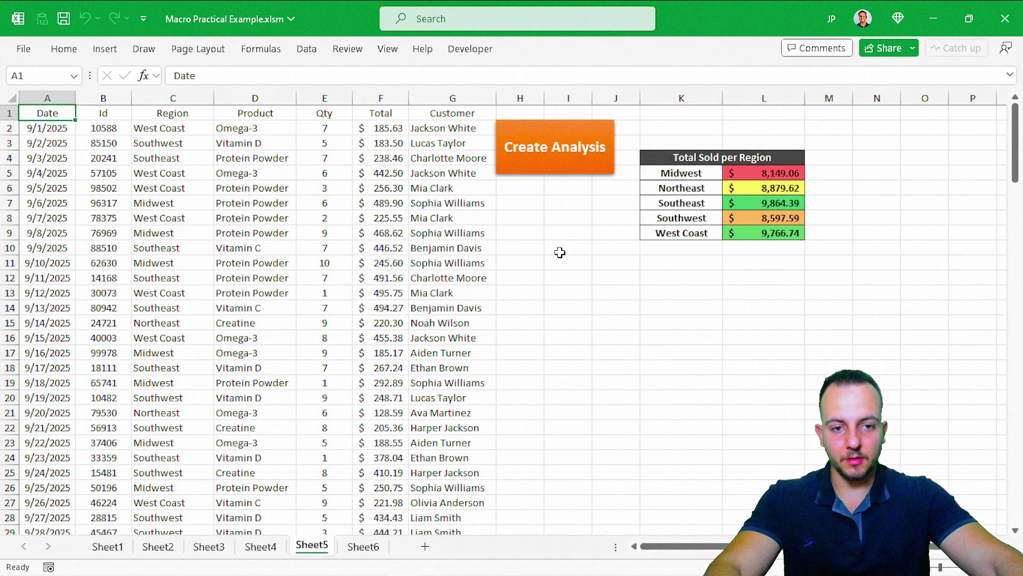
pyautogui.click(259, 547)
pyautogui.click(588, 164)
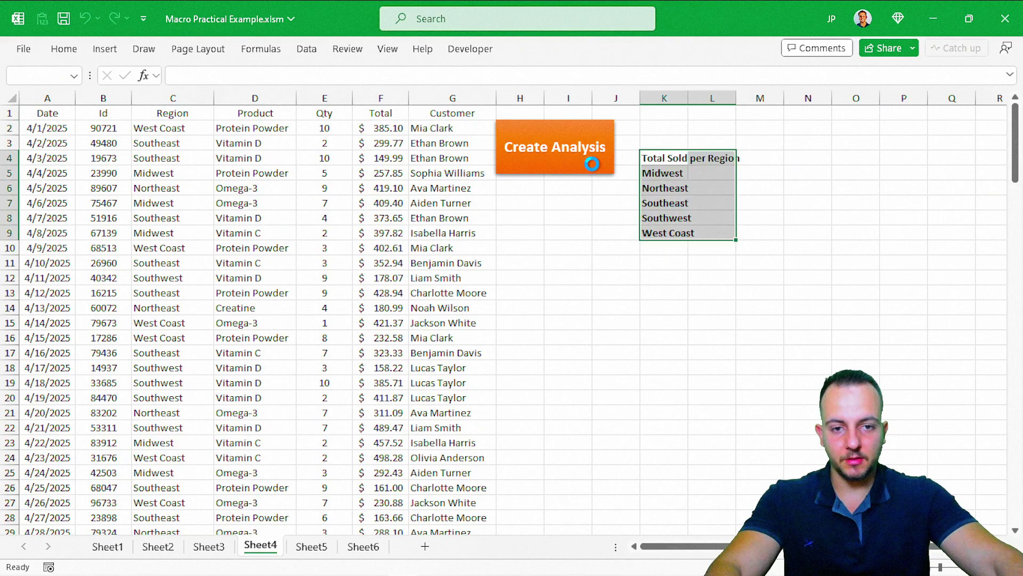
# Run the macro with the Create Analysis button on Sheet3 and Sheet2
pyautogui.click(209, 546)
pyautogui.click(585, 163)
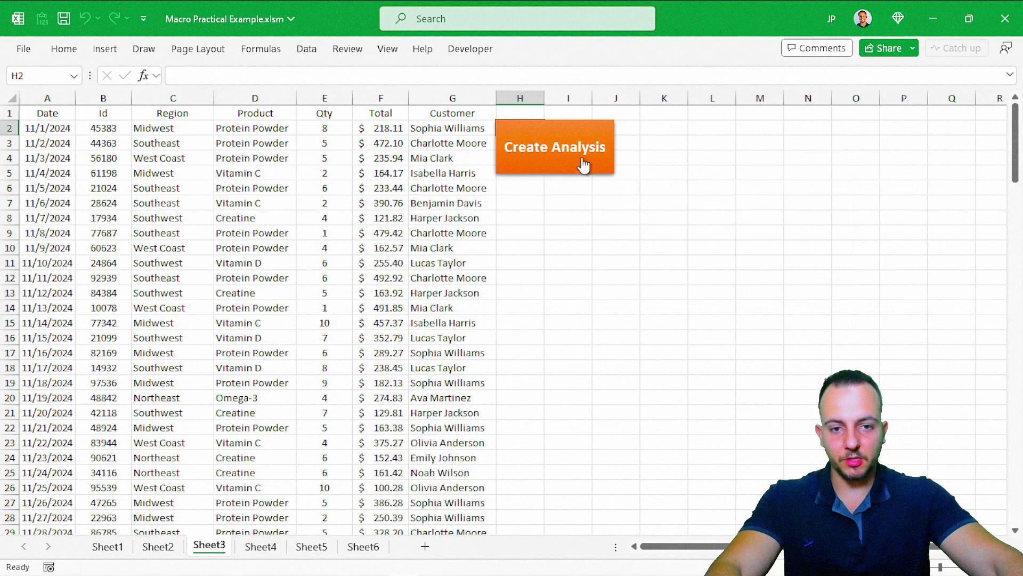
pyautogui.click(158, 546)
pyautogui.click(597, 170)
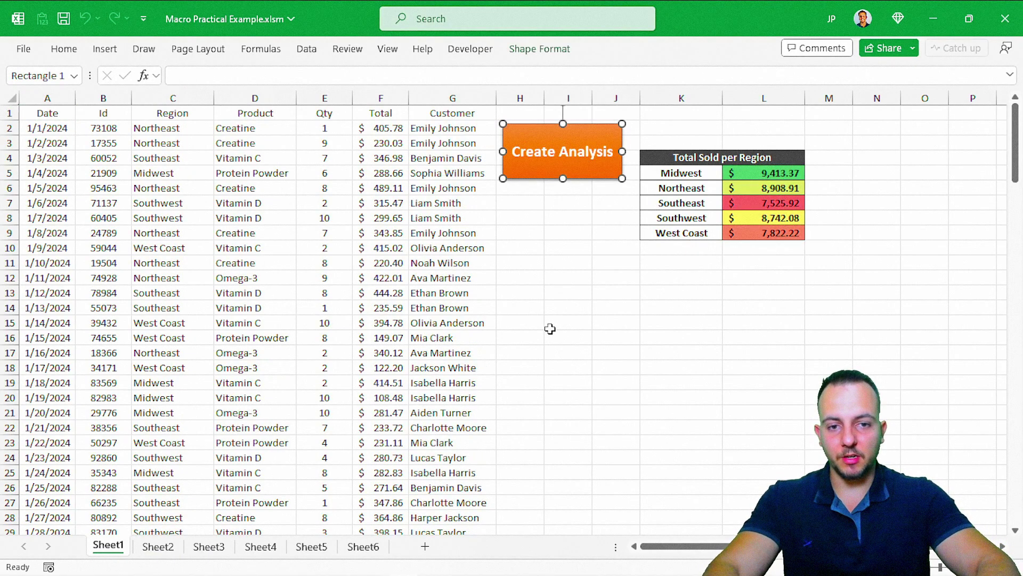
# Examine the generated Total Sold per Region tables sheet by sheet, from Sheet6 back to Sheet1
pyautogui.press('Escape')
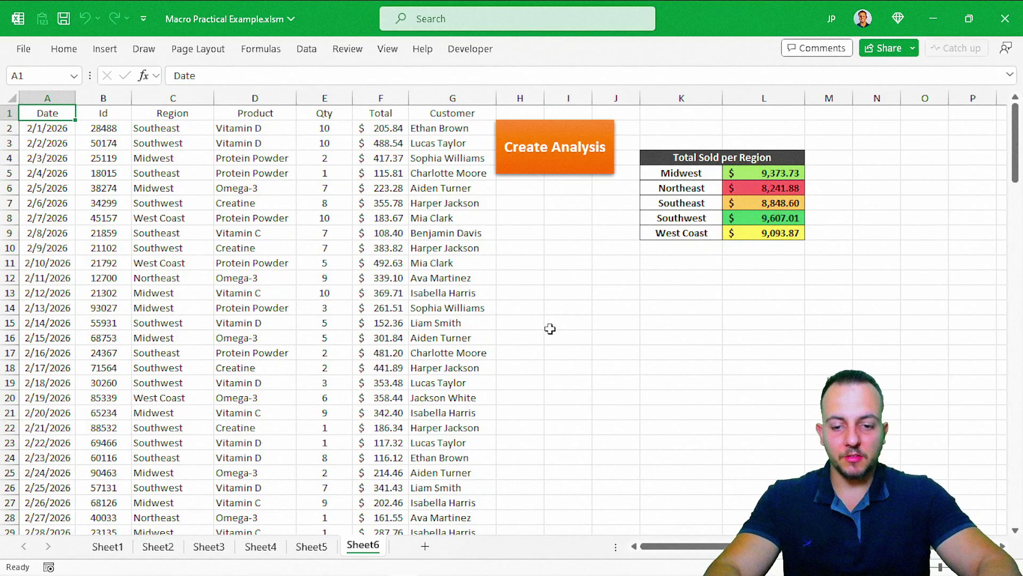
pyautogui.hotkey('ctrl', 'pageup')
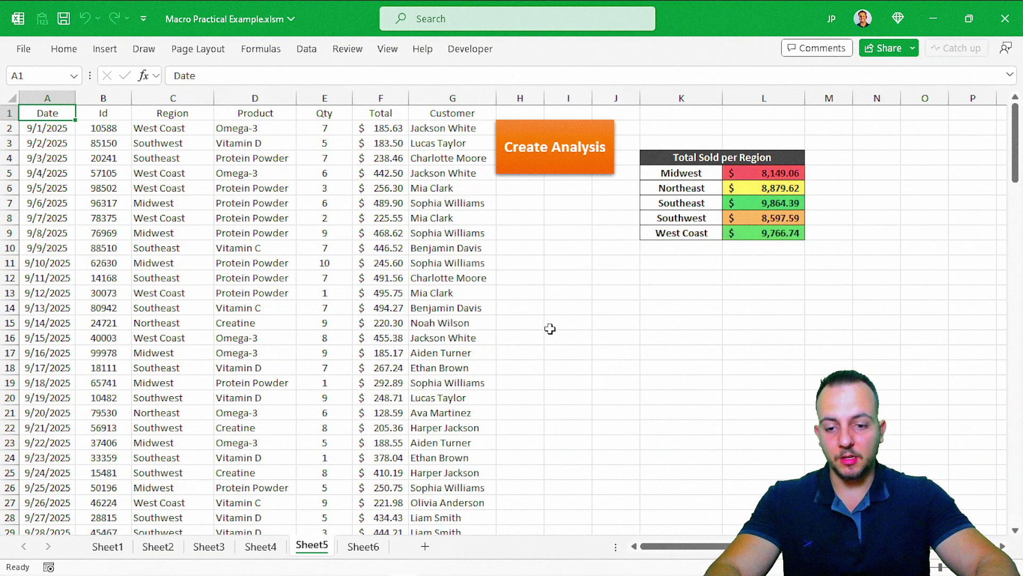
pyautogui.hotkey('ctrl', 'pageup')
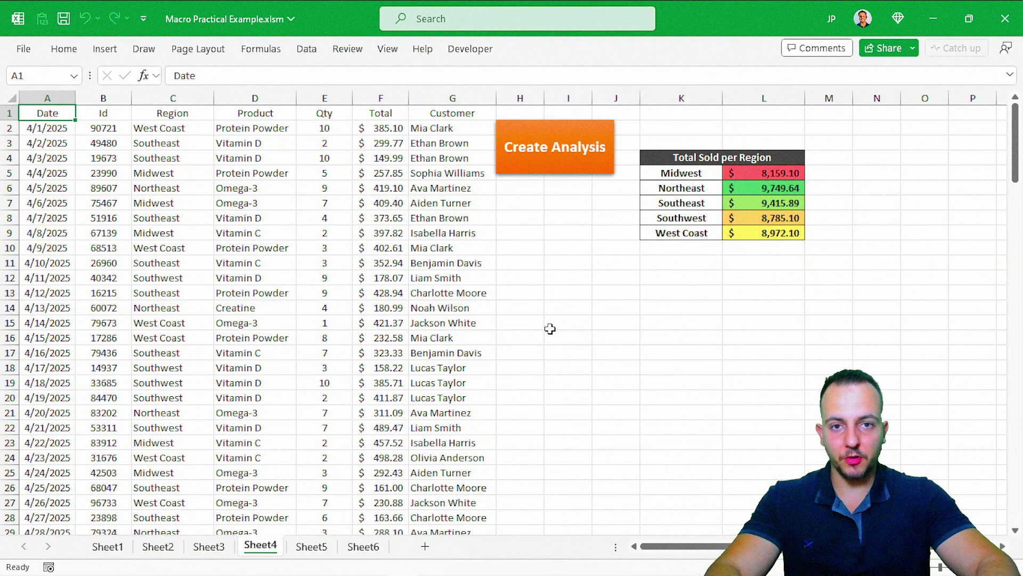
pyautogui.hotkey('ctrl', 'pageup')
pyautogui.hotkey('ctrl', 'pageup')
pyautogui.hotkey('ctrl', 'pageup')
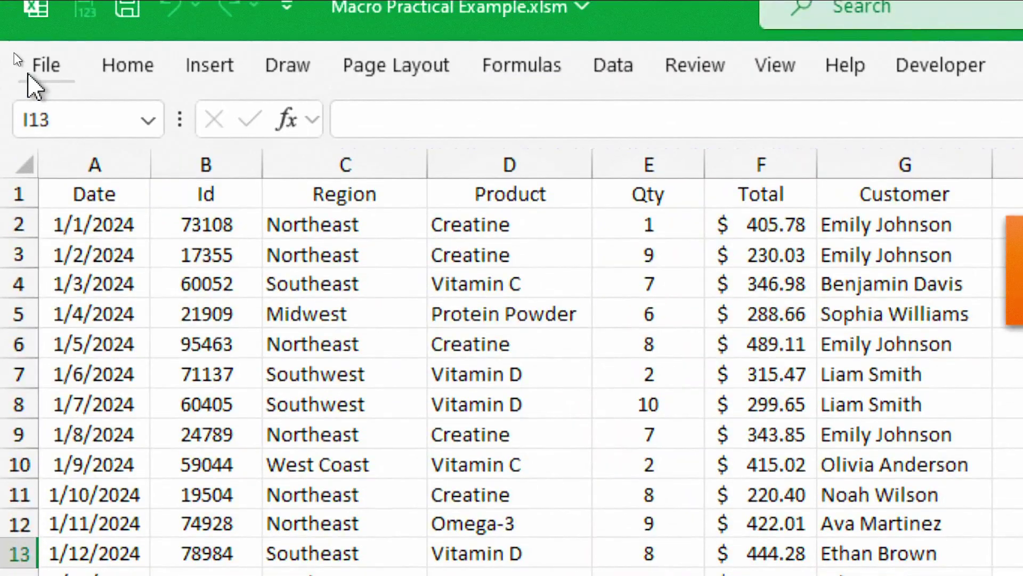
# Open the Save As dialog for the workbook to browse for a save location
pyautogui.click(16, 52)
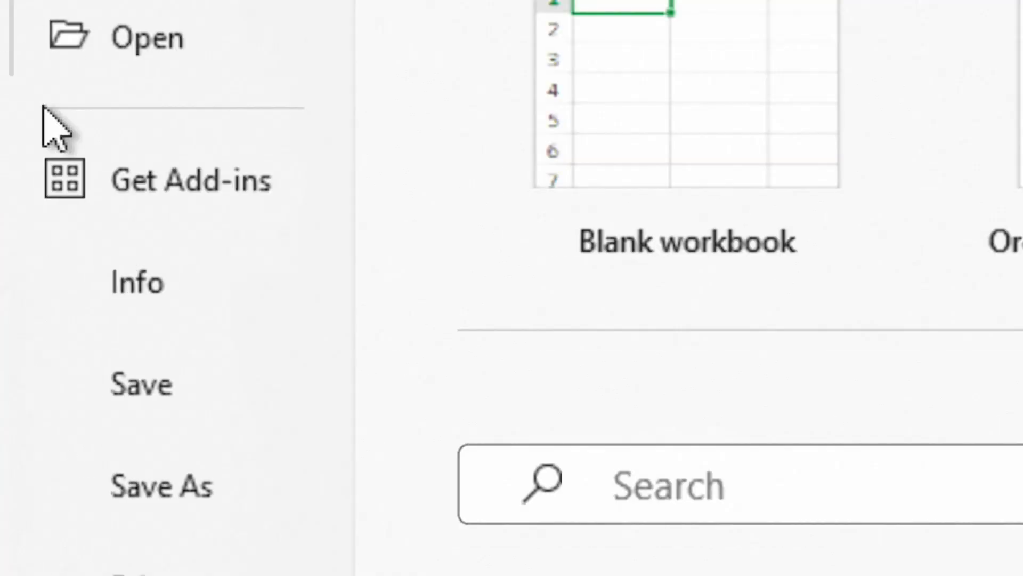
pyautogui.click(171, 468)
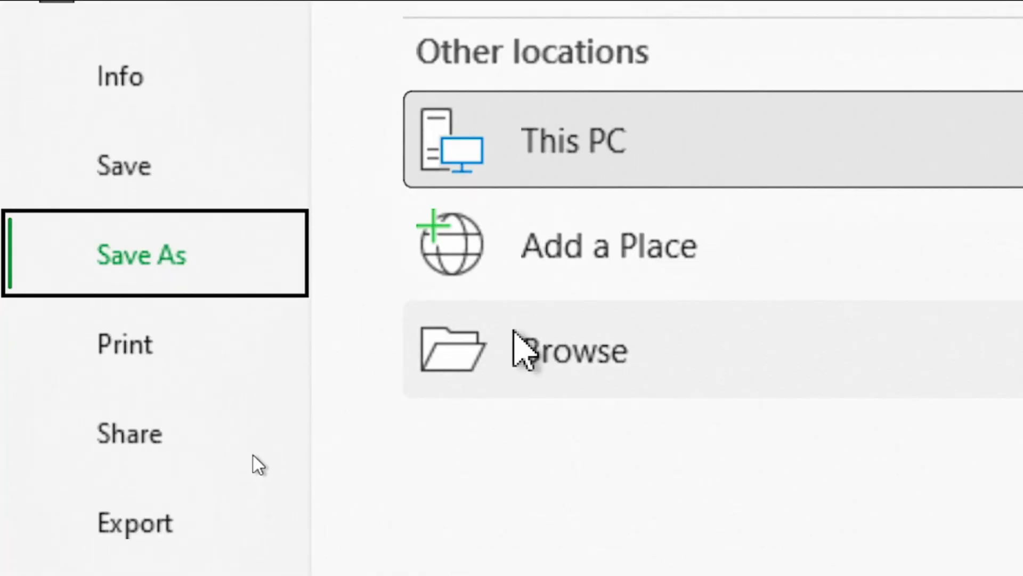
pyautogui.click(525, 352)
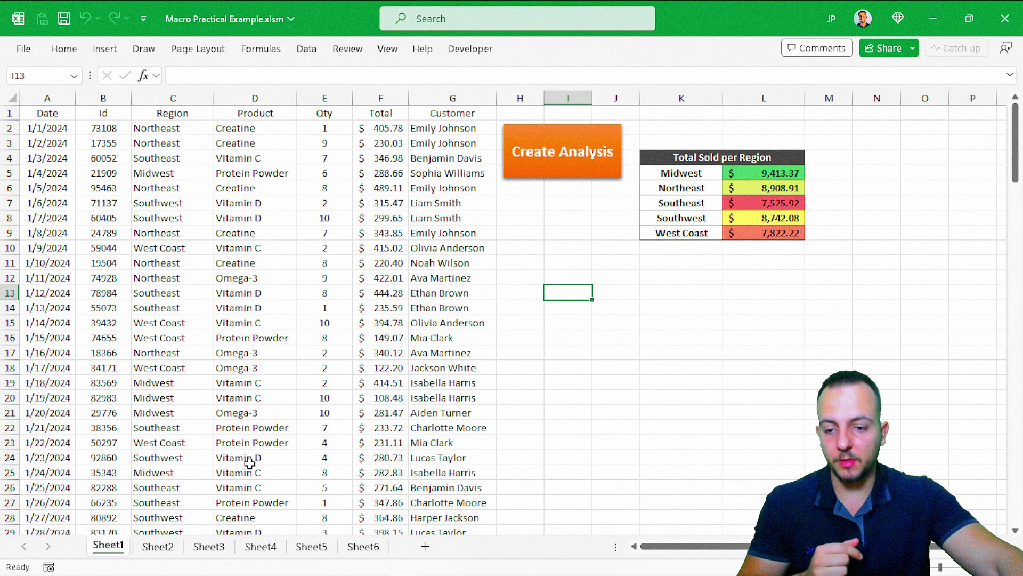
# Examine the Total Sold per Region tables on Sheet2 and Sheet3
pyautogui.click(181, 544)
pyautogui.click(214, 545)
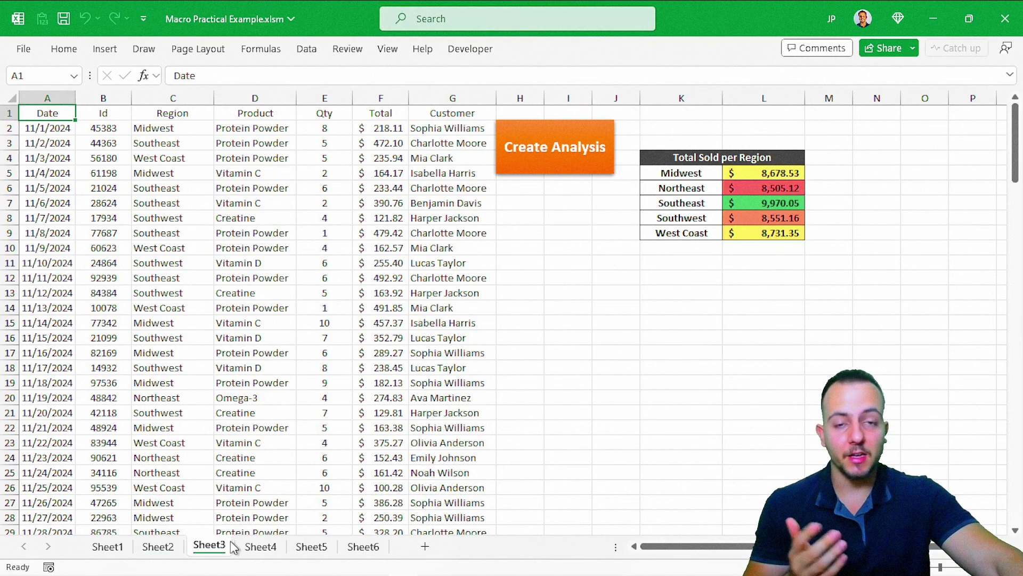